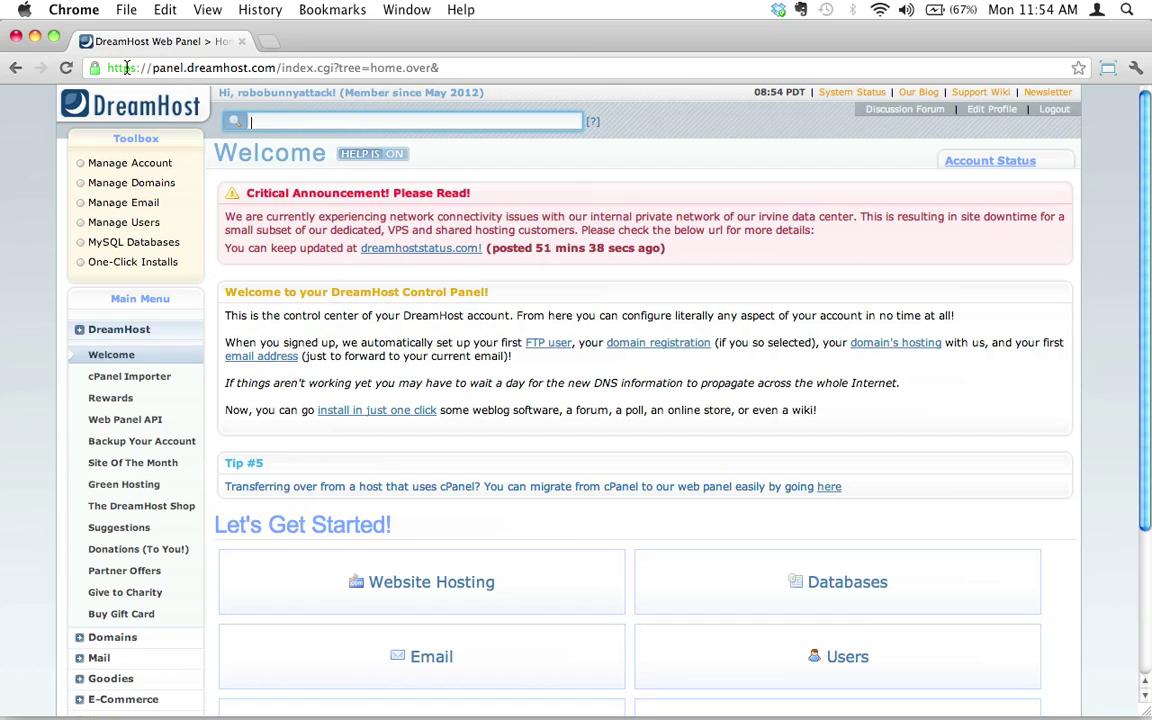
pyautogui.click(182, 67)
pyautogui.doubleClick(178, 67)
pyautogui.moveTo(192, 67); pyautogui.dragTo(265, 68)
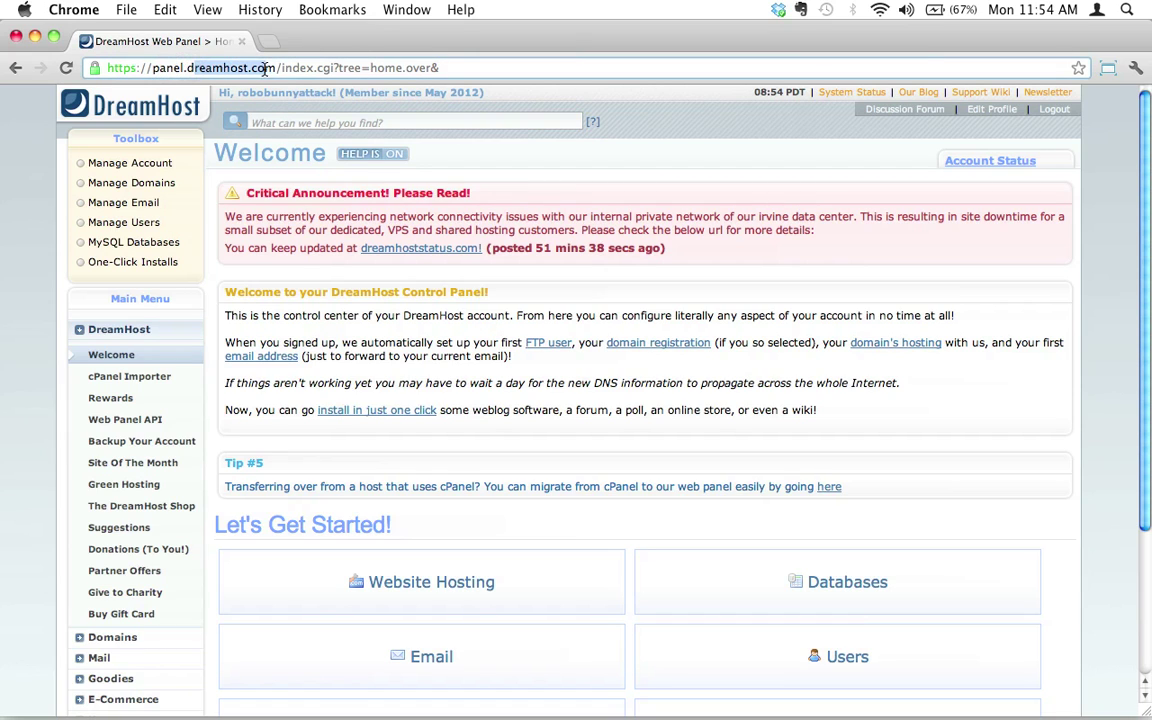
pyautogui.doubleClick(168, 67)
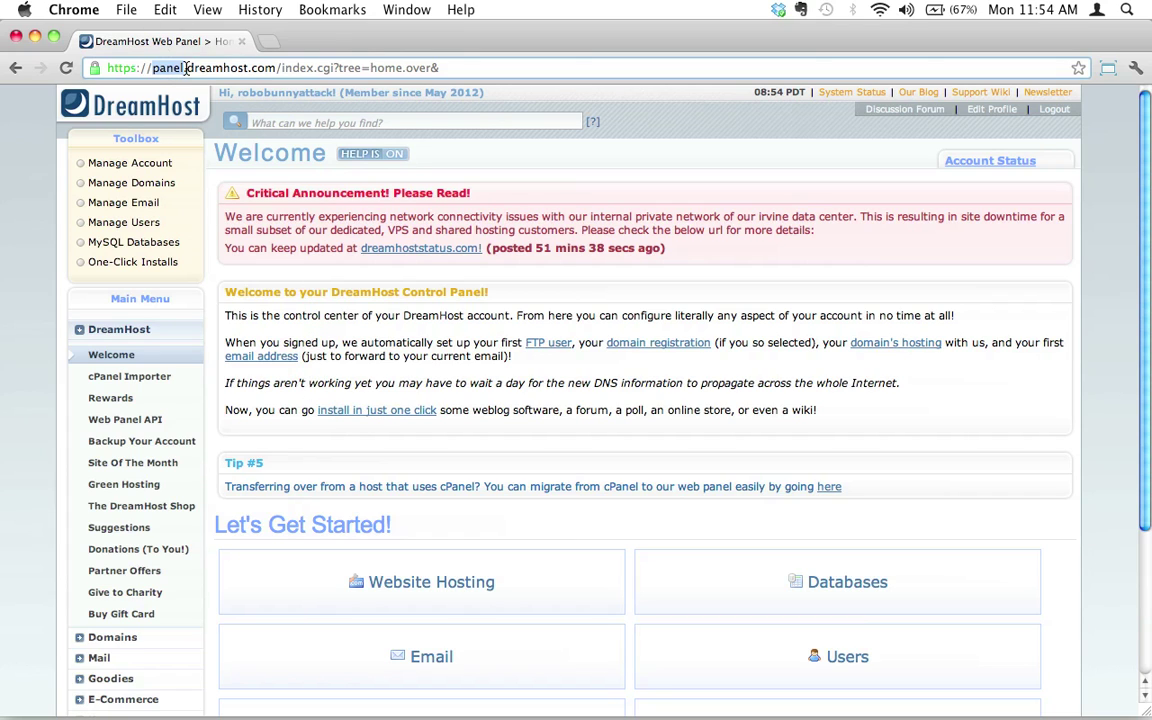
pyautogui.moveTo(188, 67); pyautogui.dragTo(276, 68)
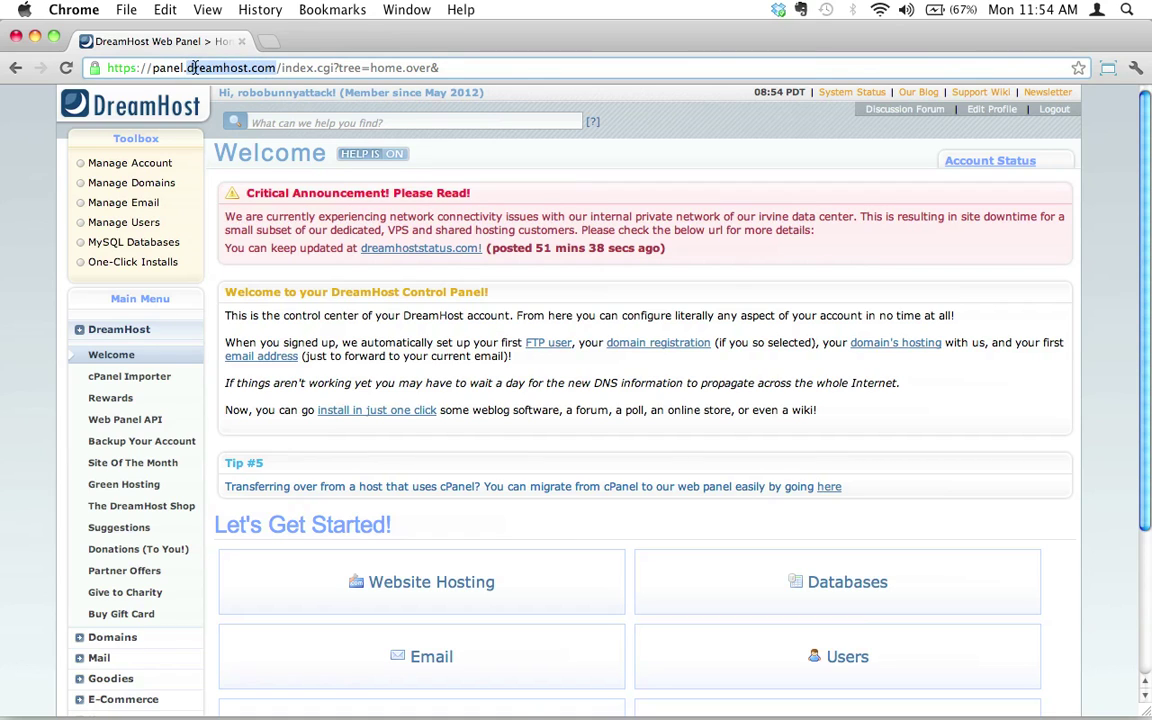
pyautogui.click(160, 67)
pyautogui.doubleClick(163, 67)
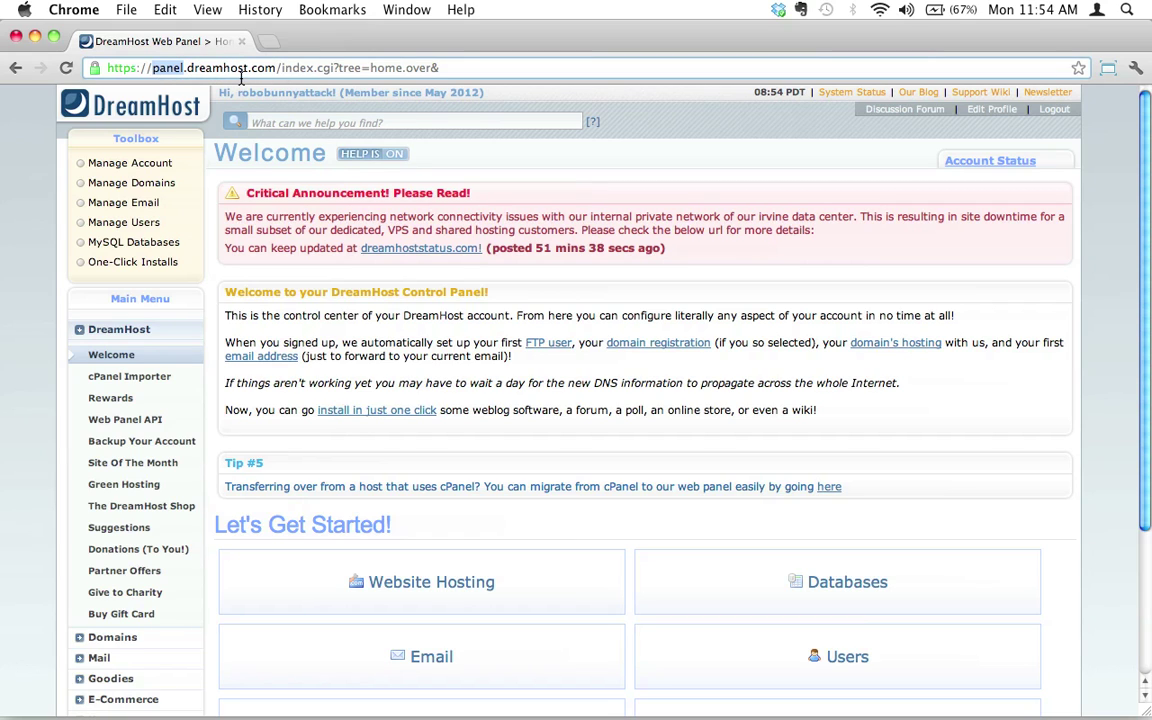
pyautogui.click(168, 68)
pyautogui.doubleClick(168, 68)
pyautogui.scroll(-5, 676, 347)
pyautogui.scroll(5, 676, 347)
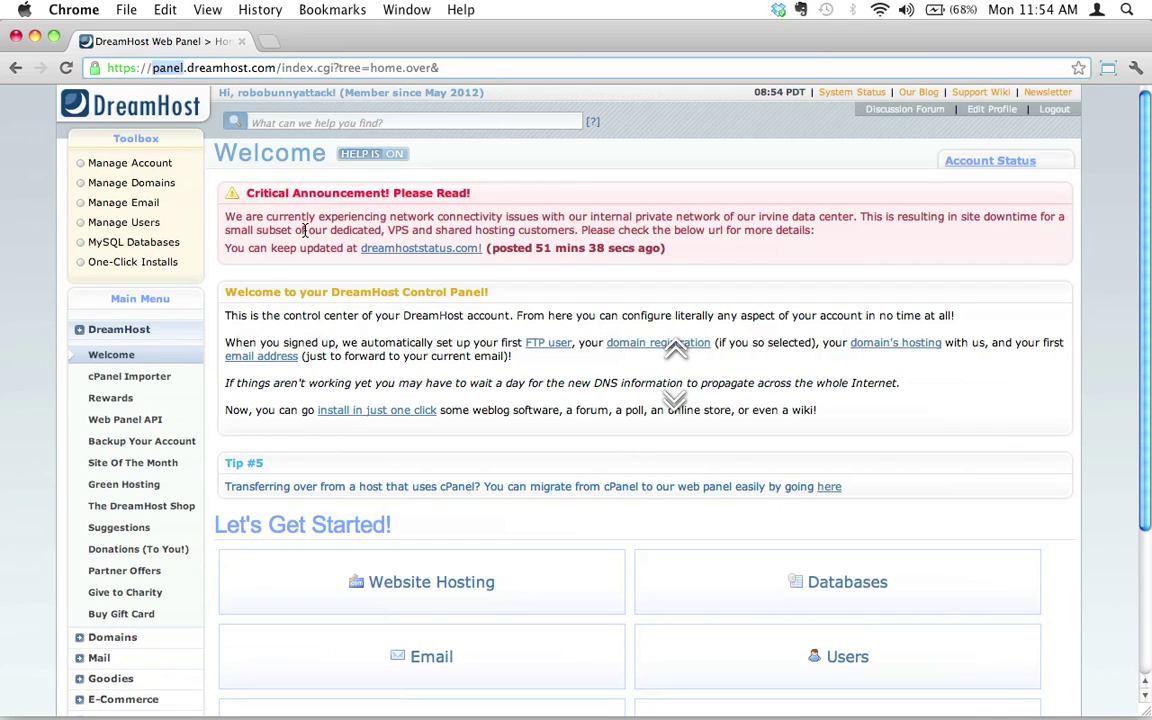
# Open Manage Domains and review robobunnyattack.com and its sandbox sub-domain in the table.
pyautogui.click(147, 188)
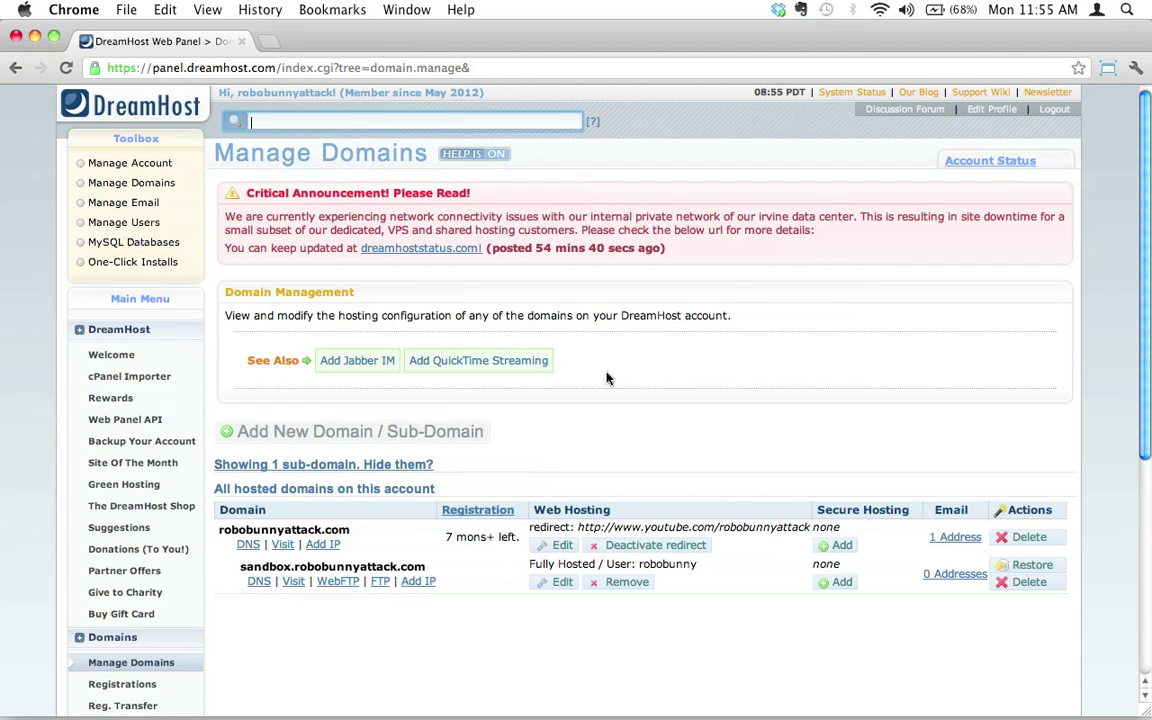
pyautogui.scroll(-4, 606, 378)
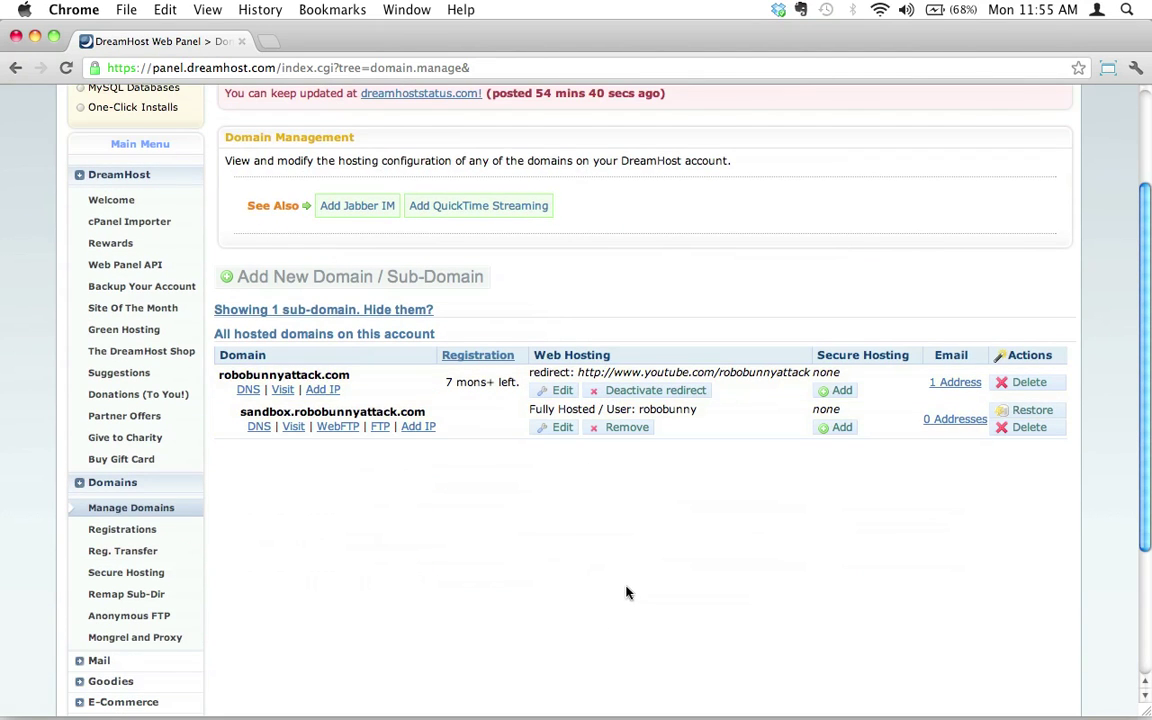
pyautogui.middleClick(498, 515)
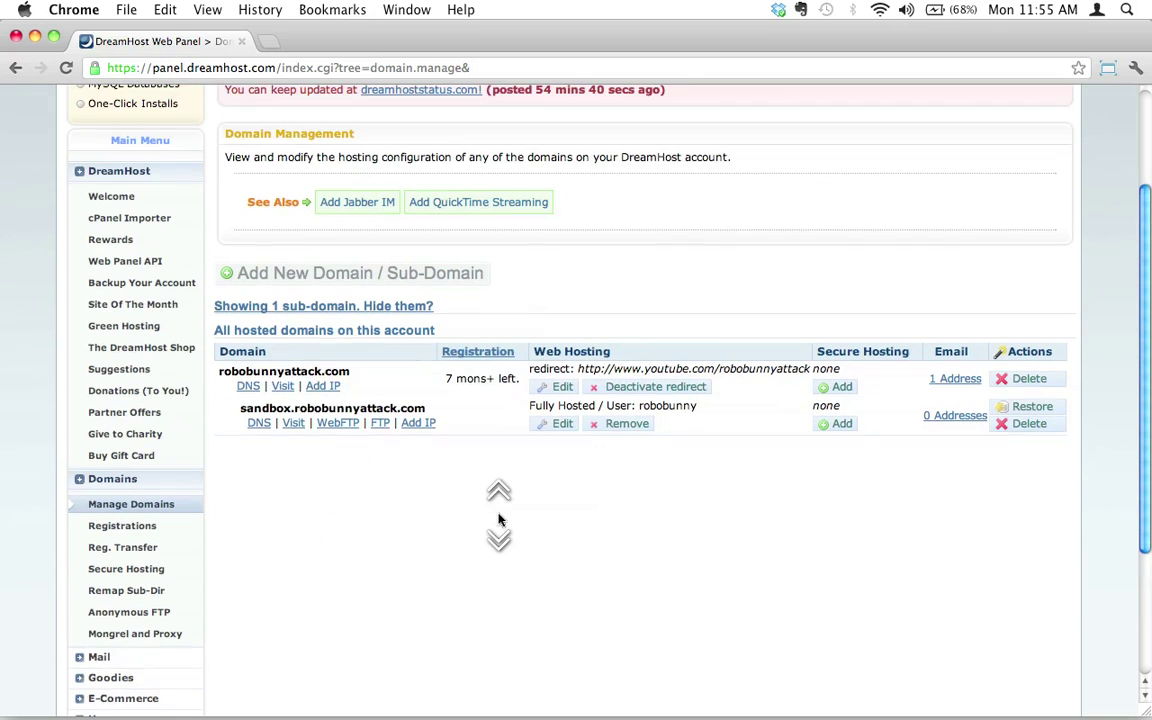
pyautogui.middleClick(498, 519)
pyautogui.scroll(3, 410, 570)
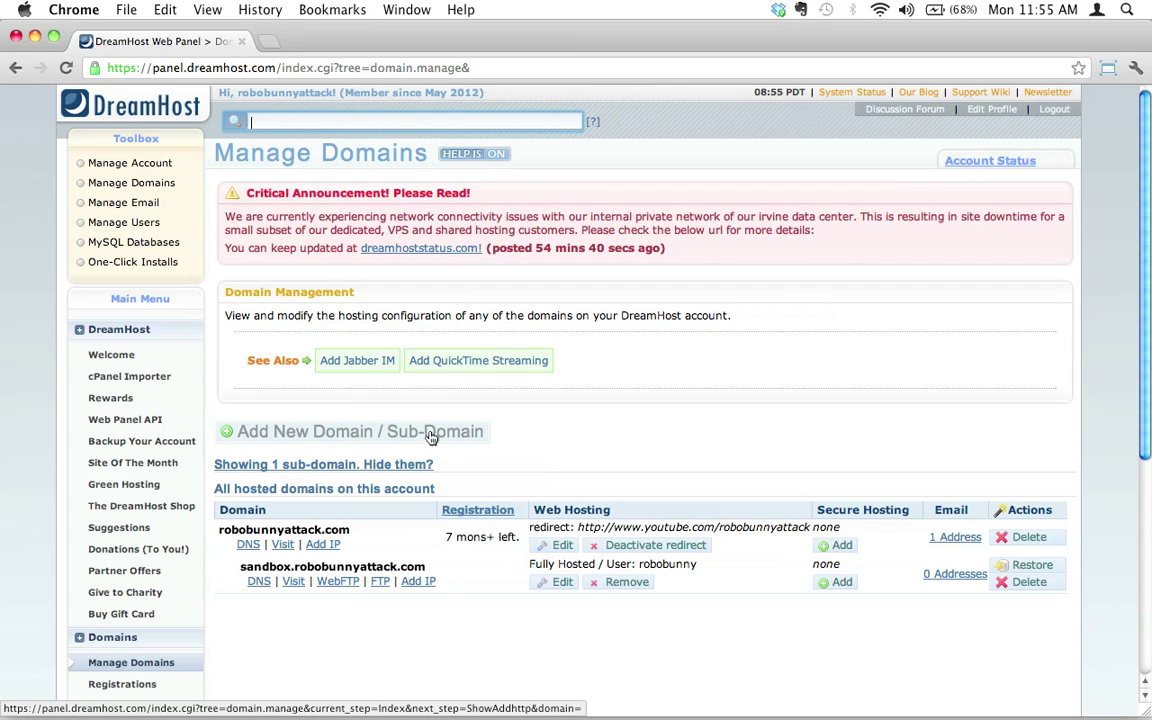
# Start a new domain and enter test.robobunnyattack.com as the domain to host.
pyautogui.click(400, 432)
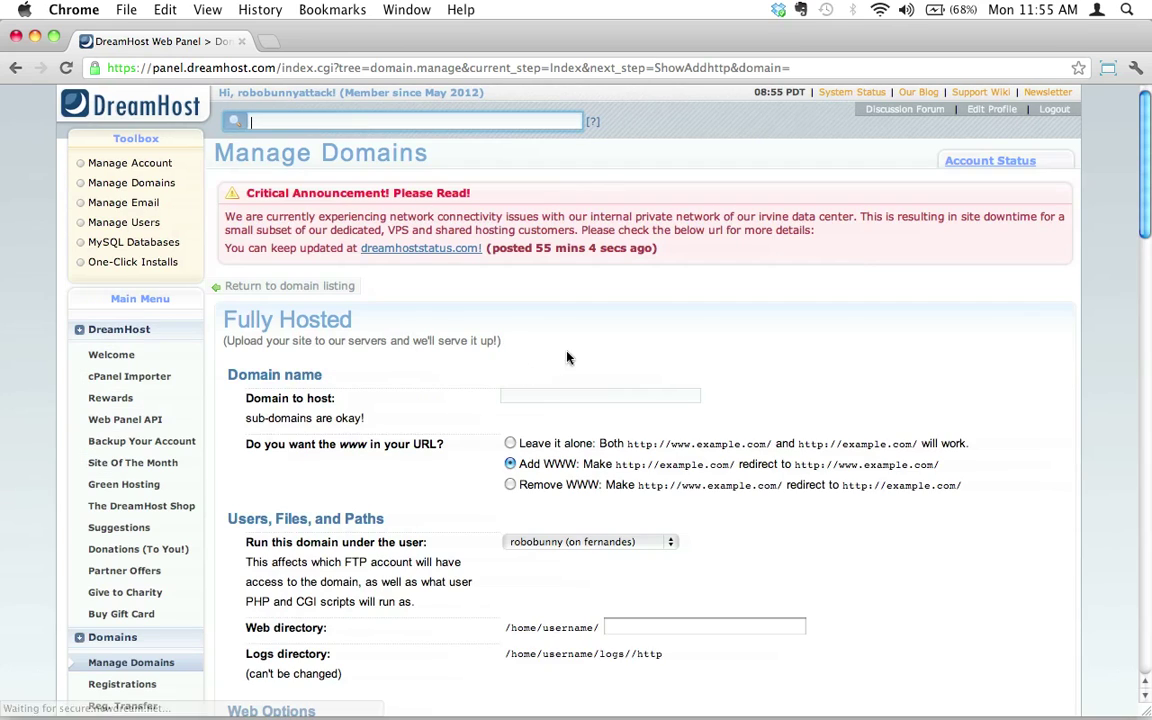
pyautogui.click(517, 398)
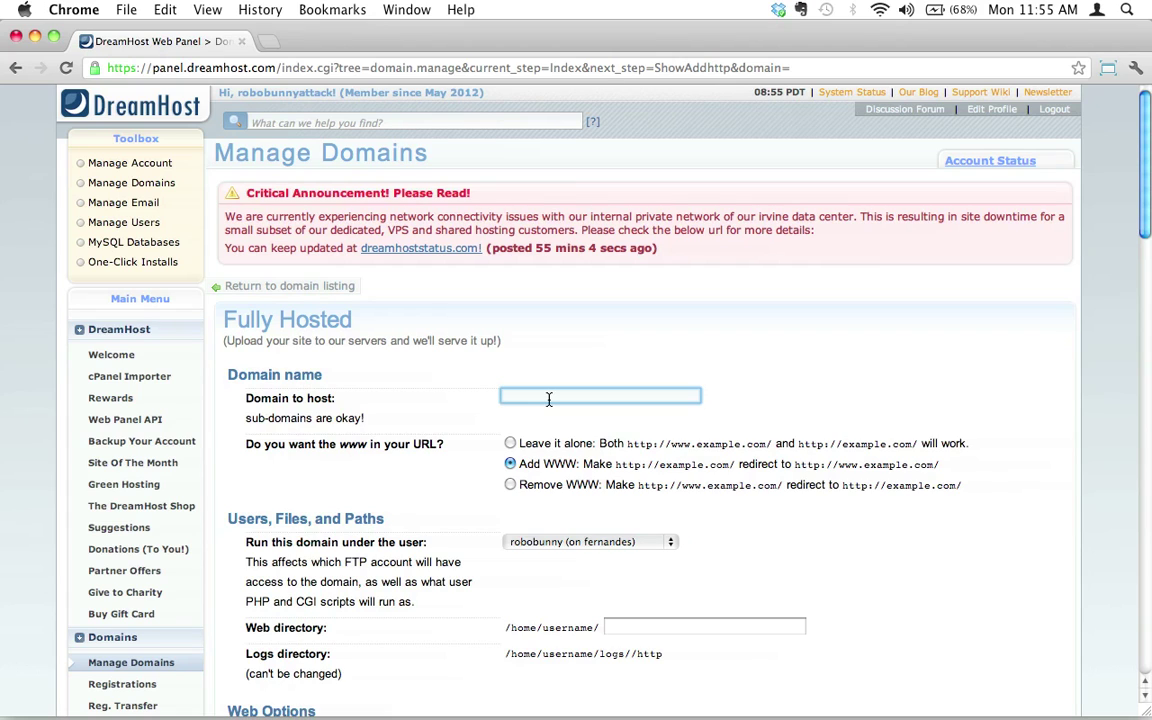
pyautogui.write('test.')
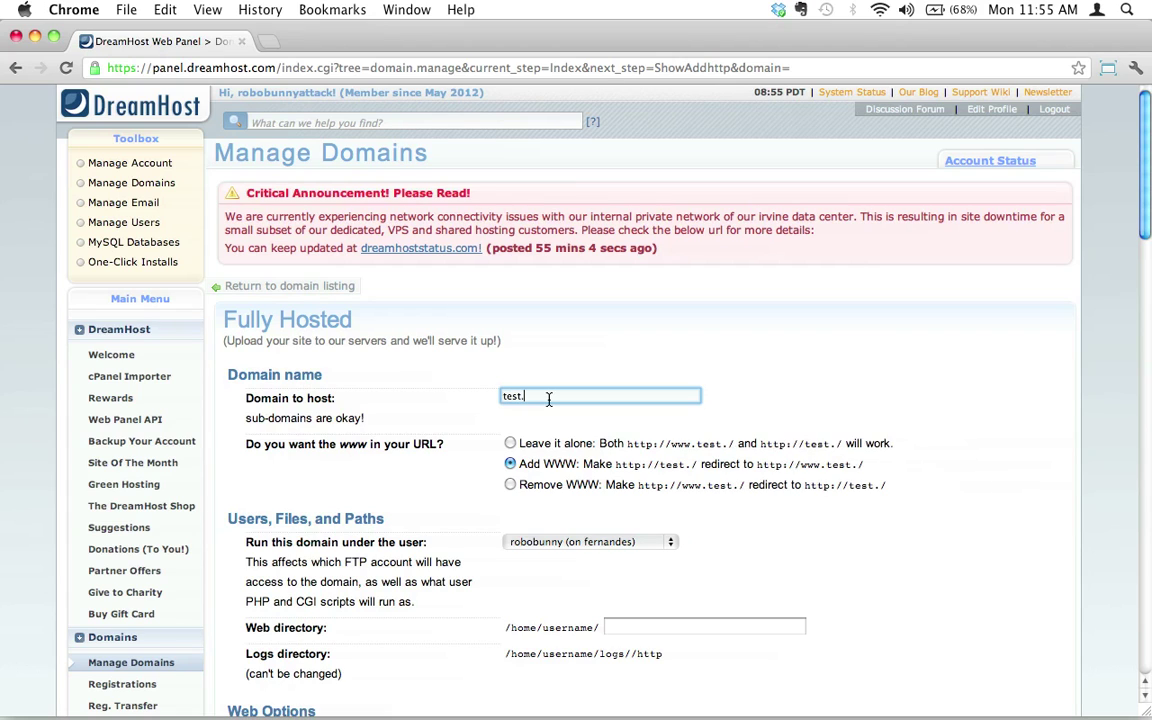
pyautogui.write('robobunnyattack.com')
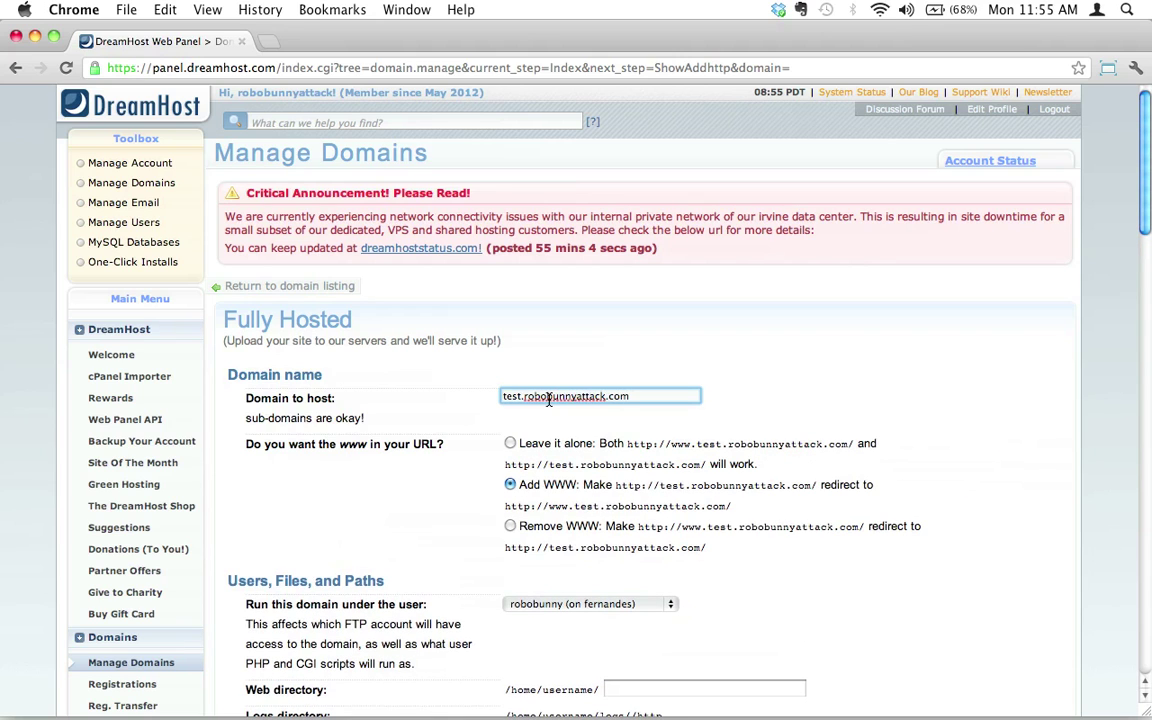
pyautogui.doubleClick(512, 396)
pyautogui.click(566, 396)
pyautogui.click(638, 396)
pyautogui.click(650, 397)
pyautogui.scroll(-1, 330, 482)
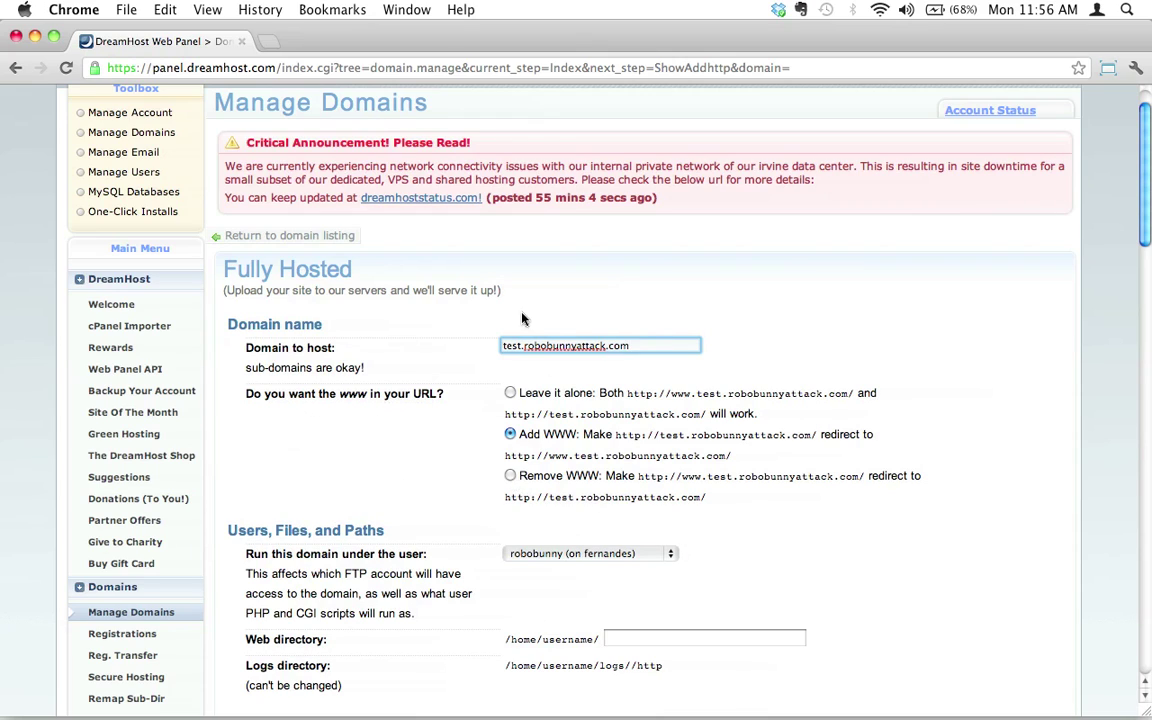
pyautogui.click(510, 475)
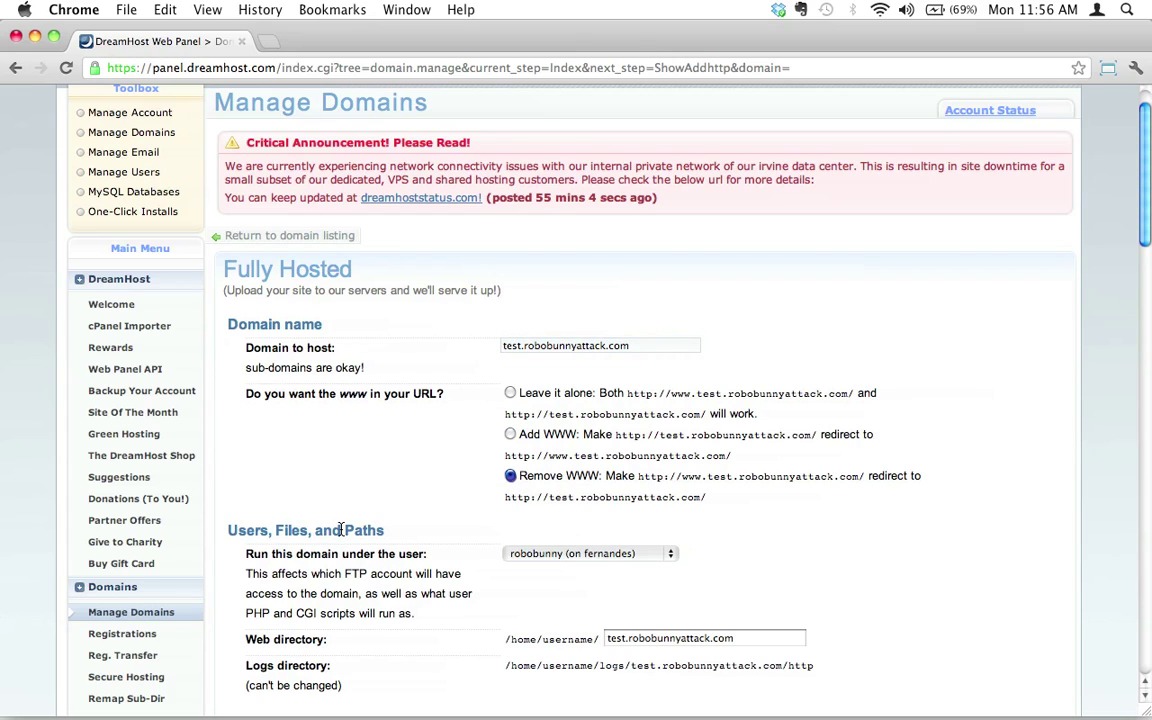
pyautogui.click(503, 345)
pyautogui.click(643, 346)
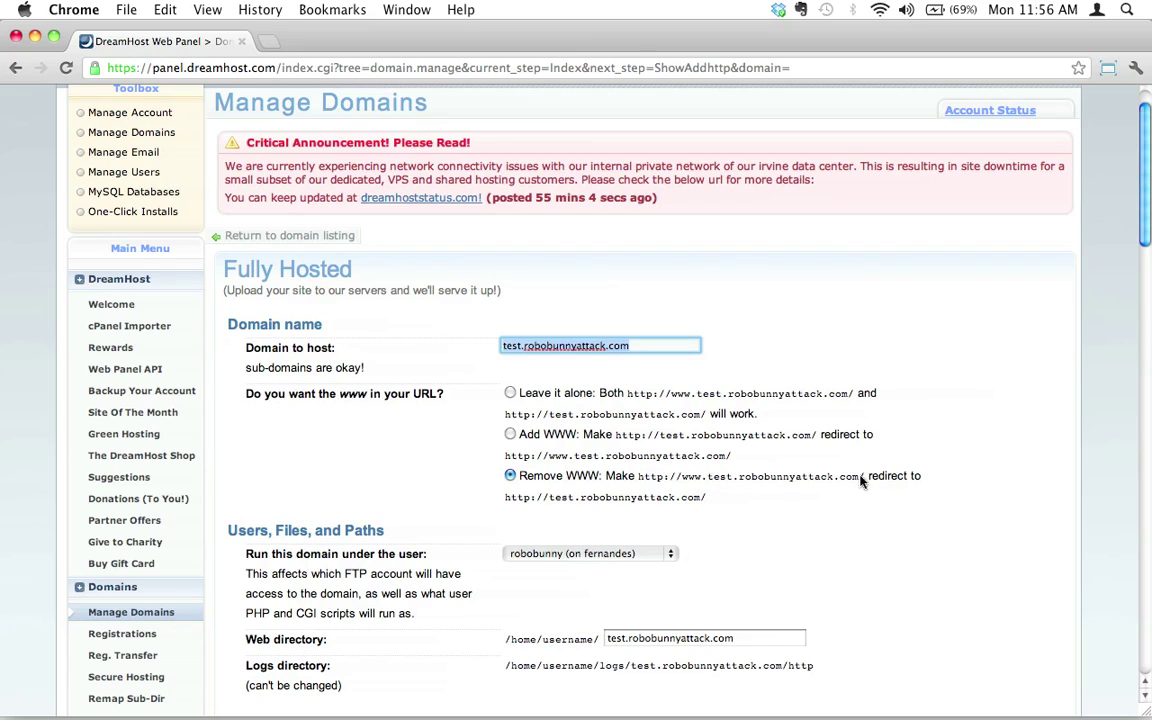
# Highlight the www and bare test.robobunnyattack.com addresses in the redirect example.
pyautogui.moveTo(860, 481); pyautogui.dragTo(682, 477)
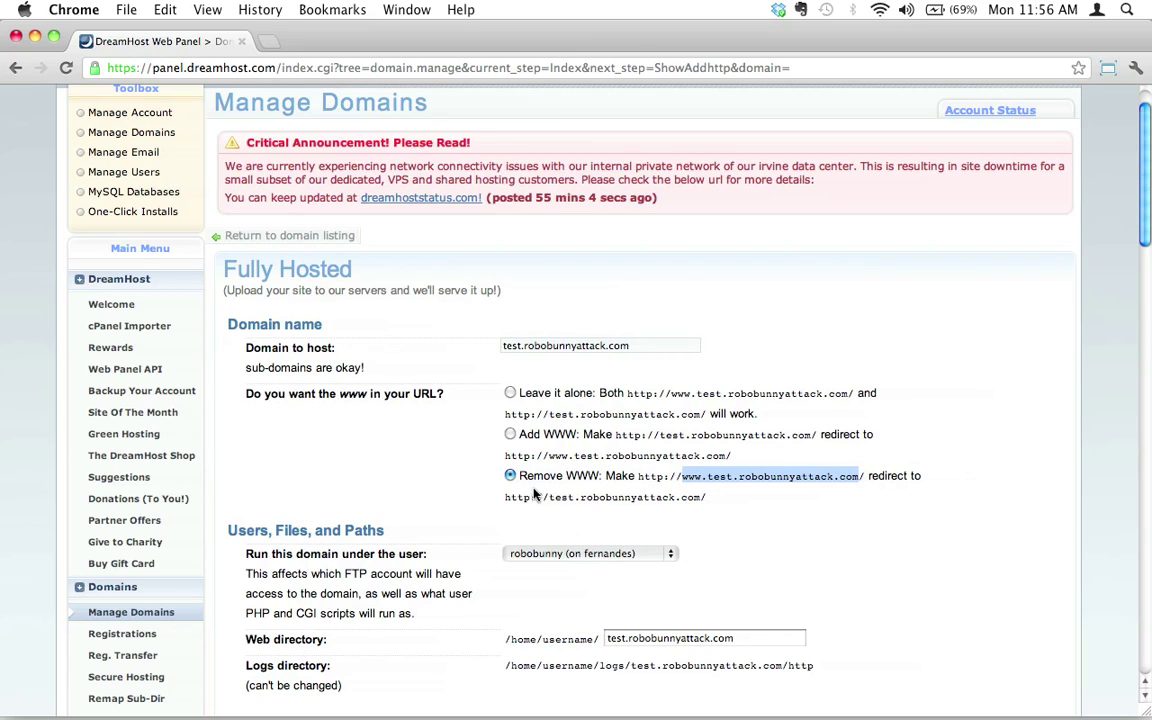
pyautogui.click(594, 499)
pyautogui.moveTo(549, 505); pyautogui.dragTo(709, 507)
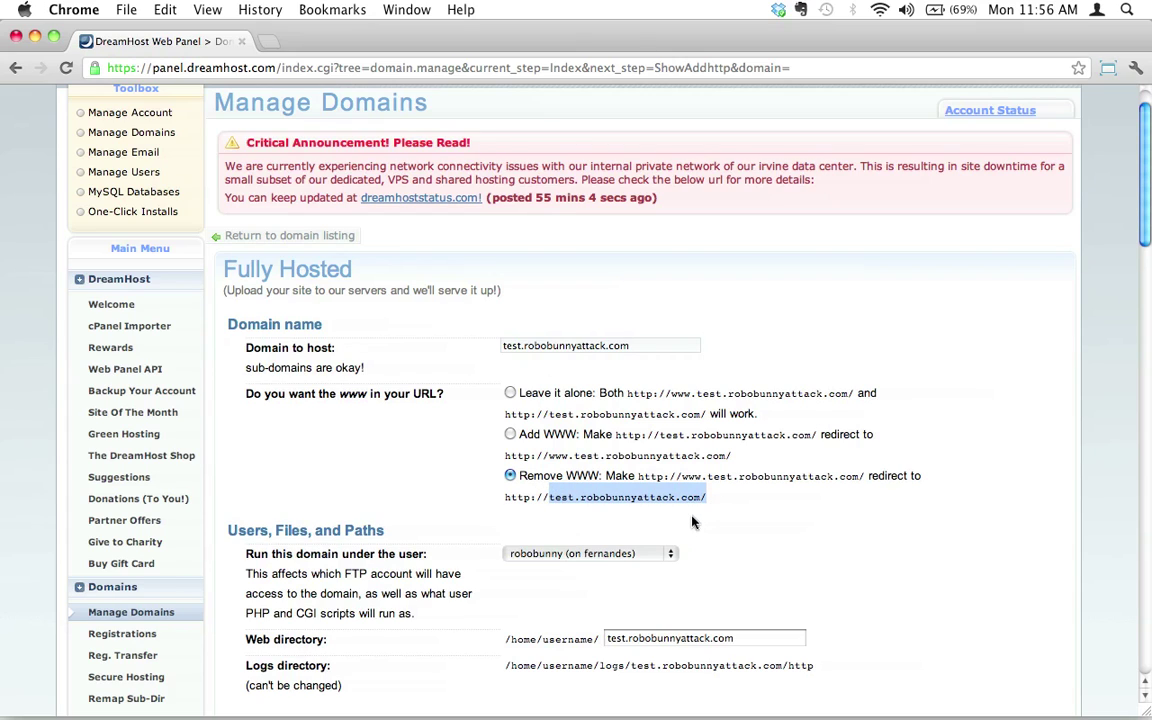
pyautogui.click(650, 500)
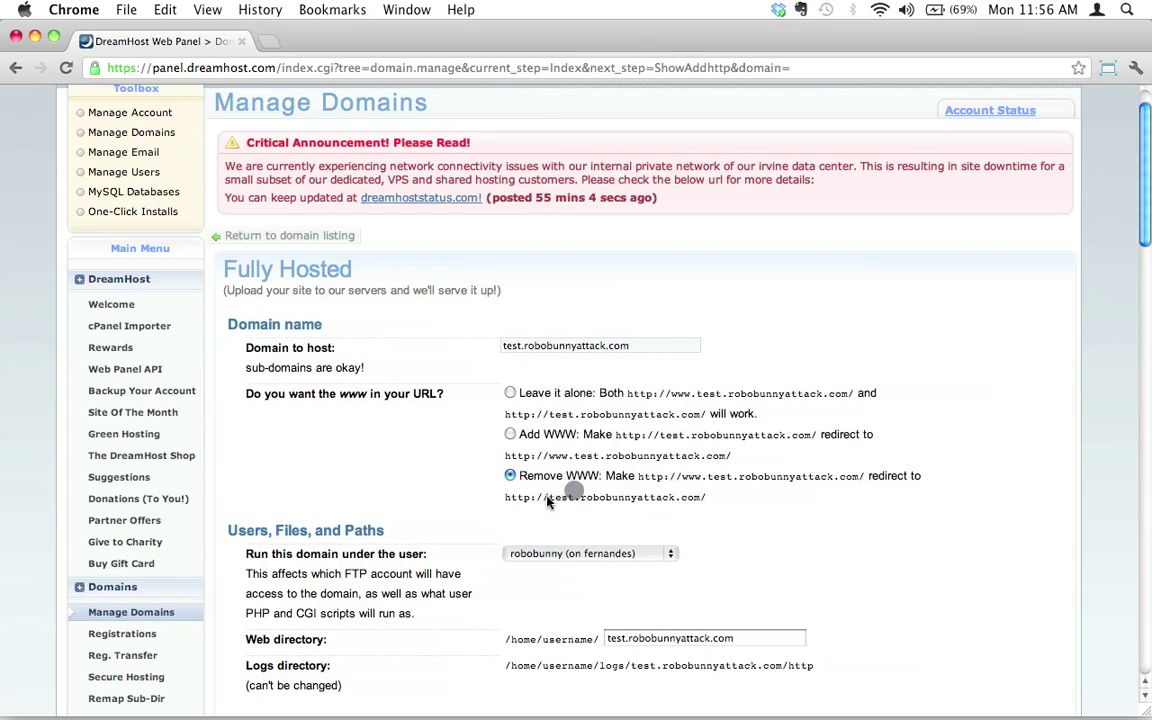
pyautogui.moveTo(548, 497); pyautogui.dragTo(702, 497)
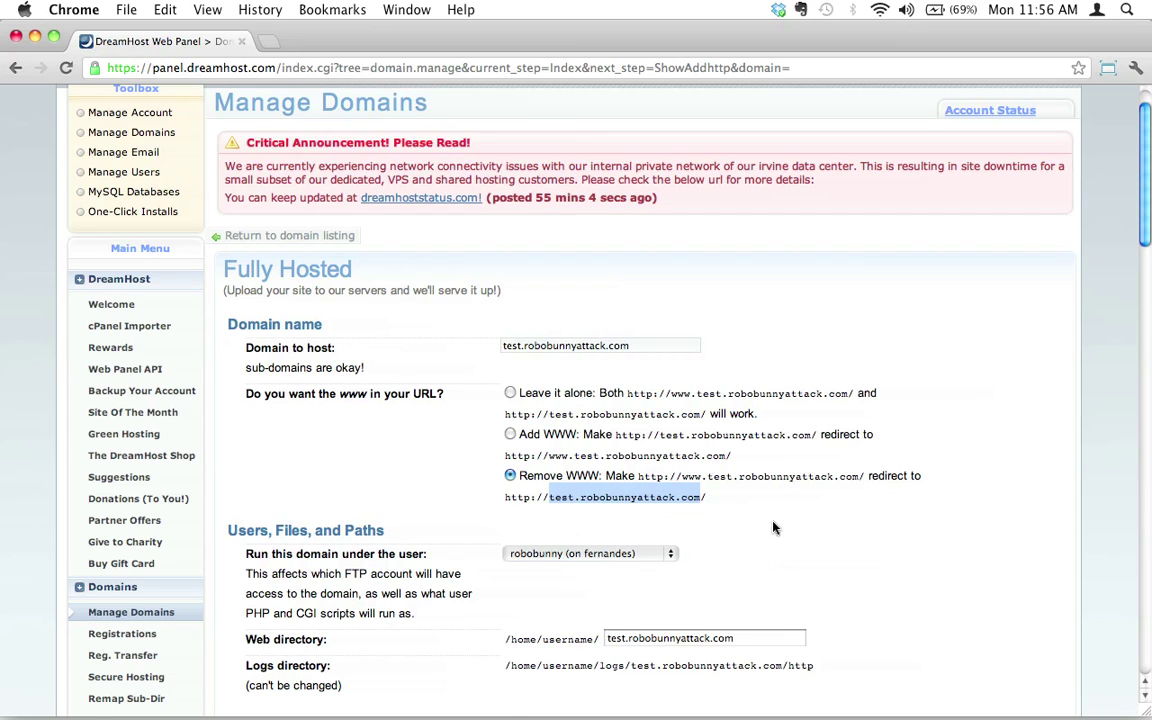
pyautogui.scroll(-3, 776, 527)
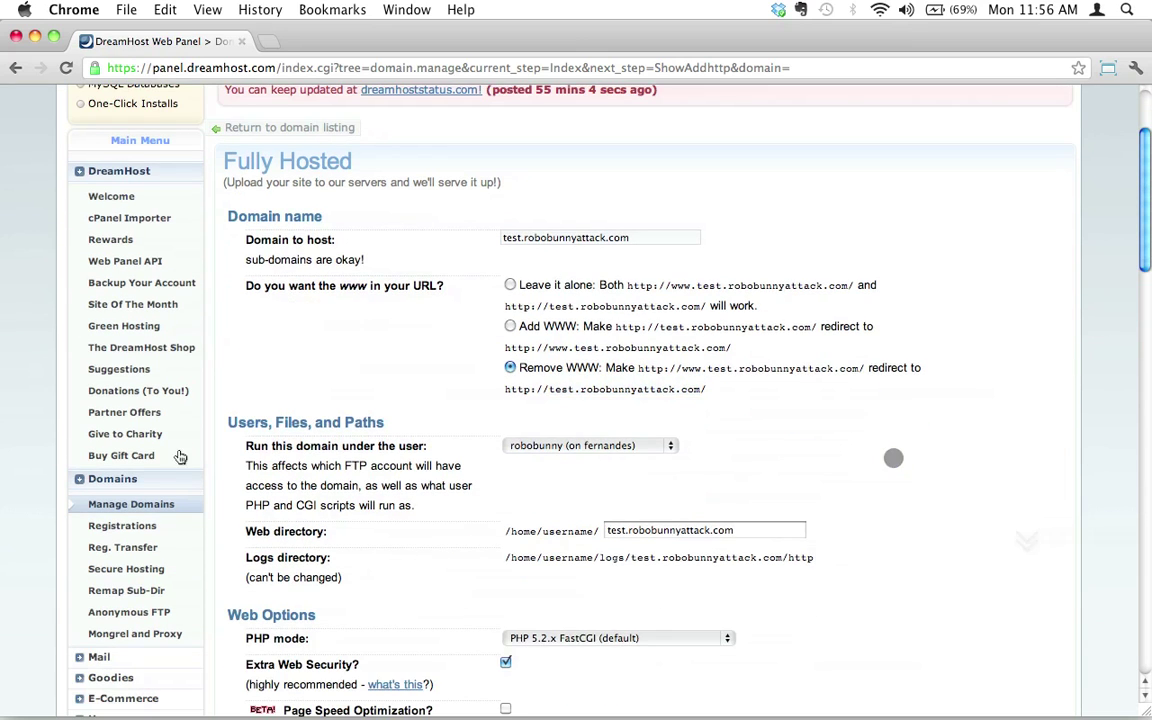
# Set 'Run this domain under the user' to the test user account.
pyautogui.moveTo(229, 422); pyautogui.dragTo(396, 428)
pyautogui.click(396, 427)
pyautogui.click(603, 238)
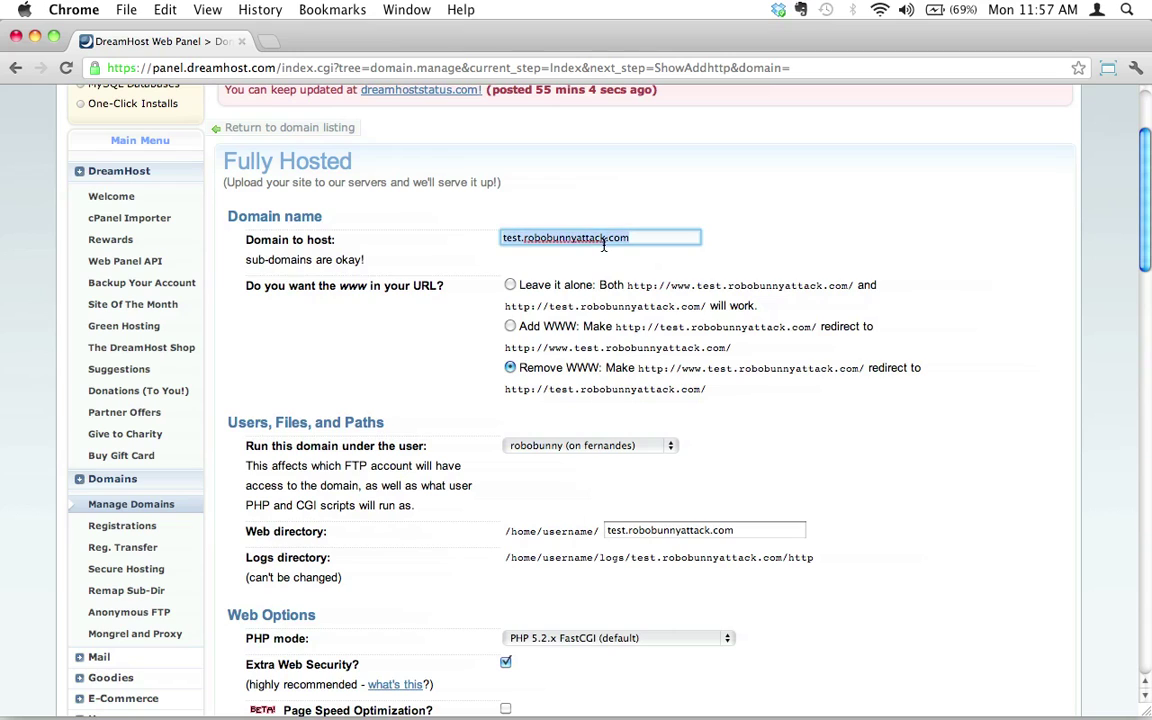
pyautogui.click(557, 500)
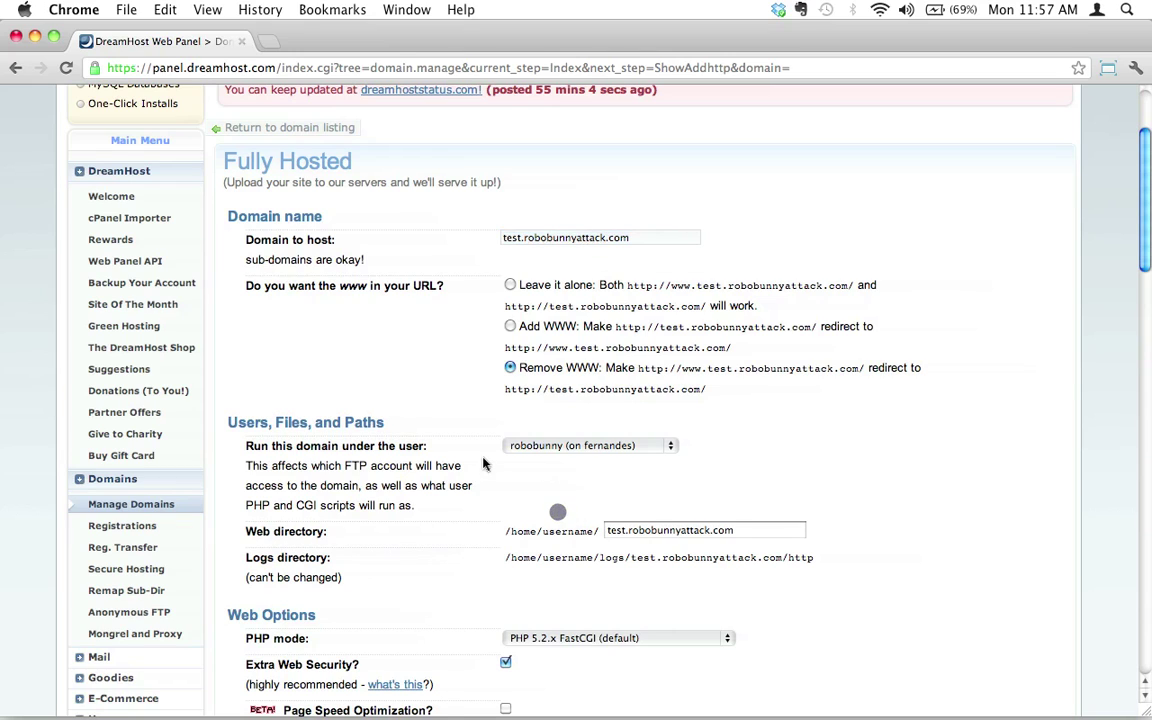
pyautogui.click(560, 446)
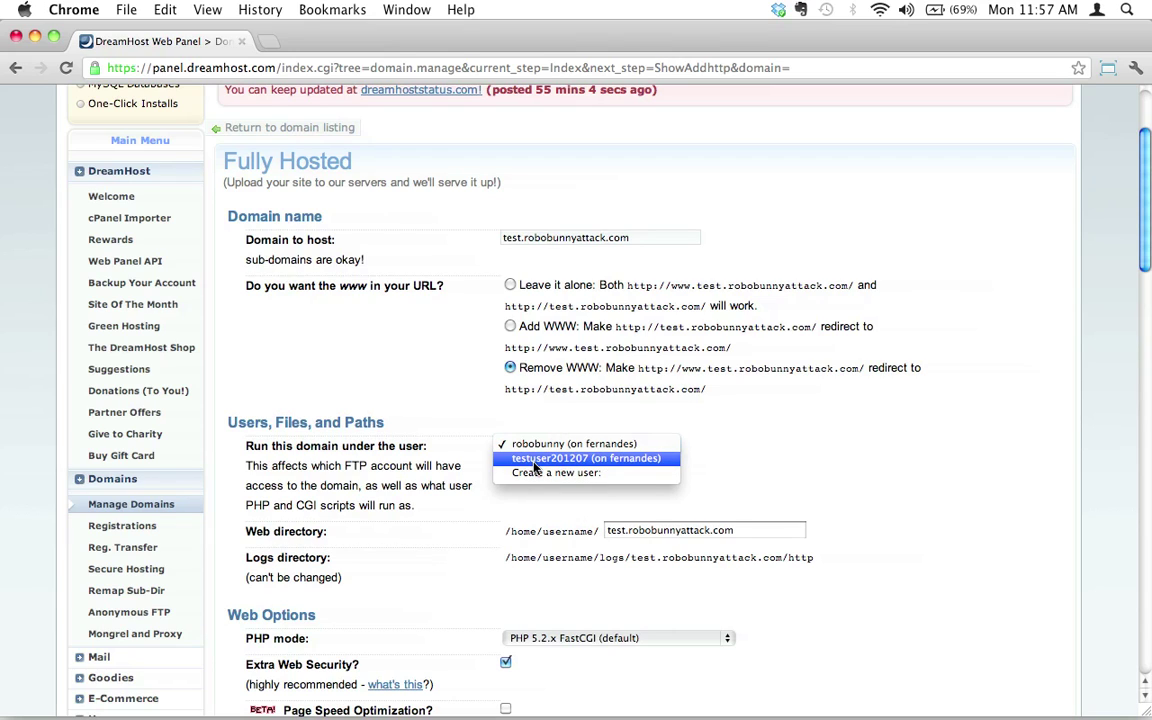
pyautogui.click(541, 460)
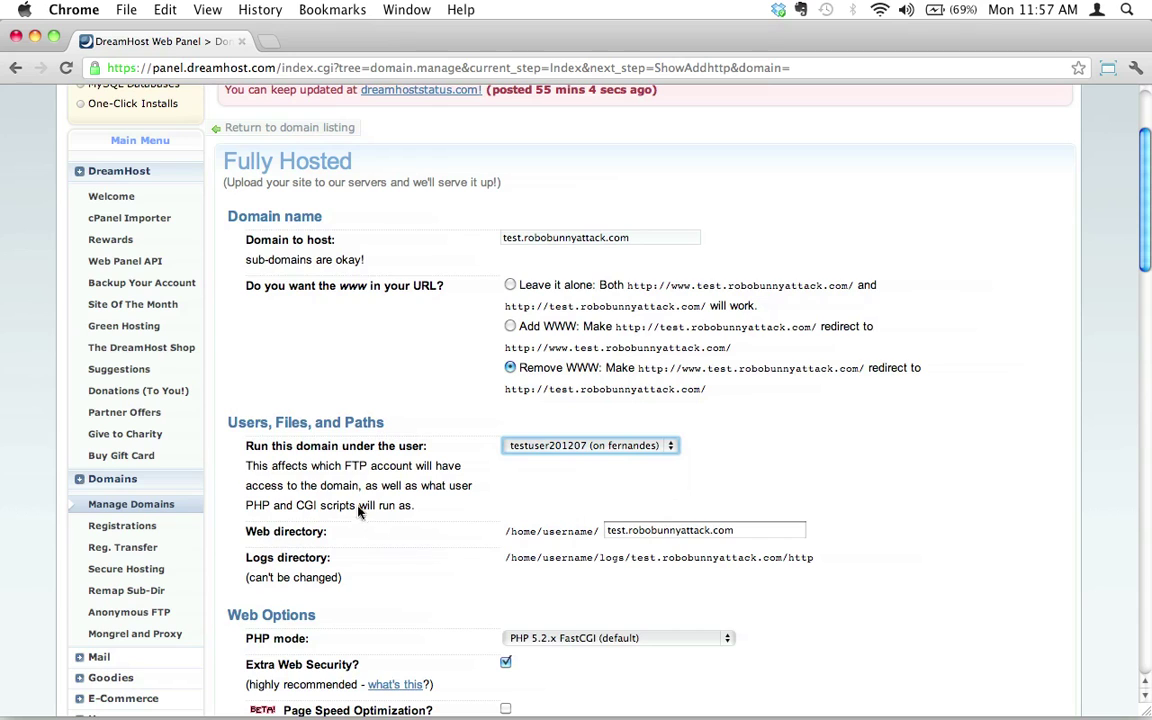
# Change the PHP mode from 5.2.x FastCGI to PHP 5.3.x FastCGI.
pyautogui.scroll(-3, 368, 504)
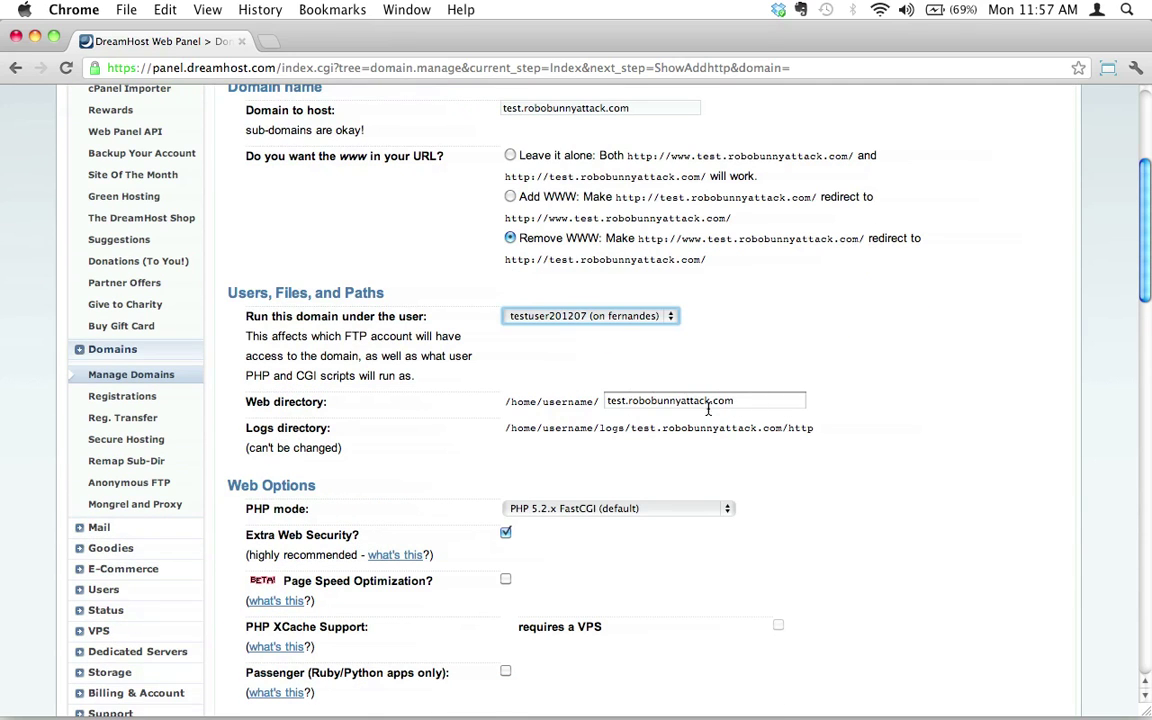
pyautogui.scroll(-1, 868, 440)
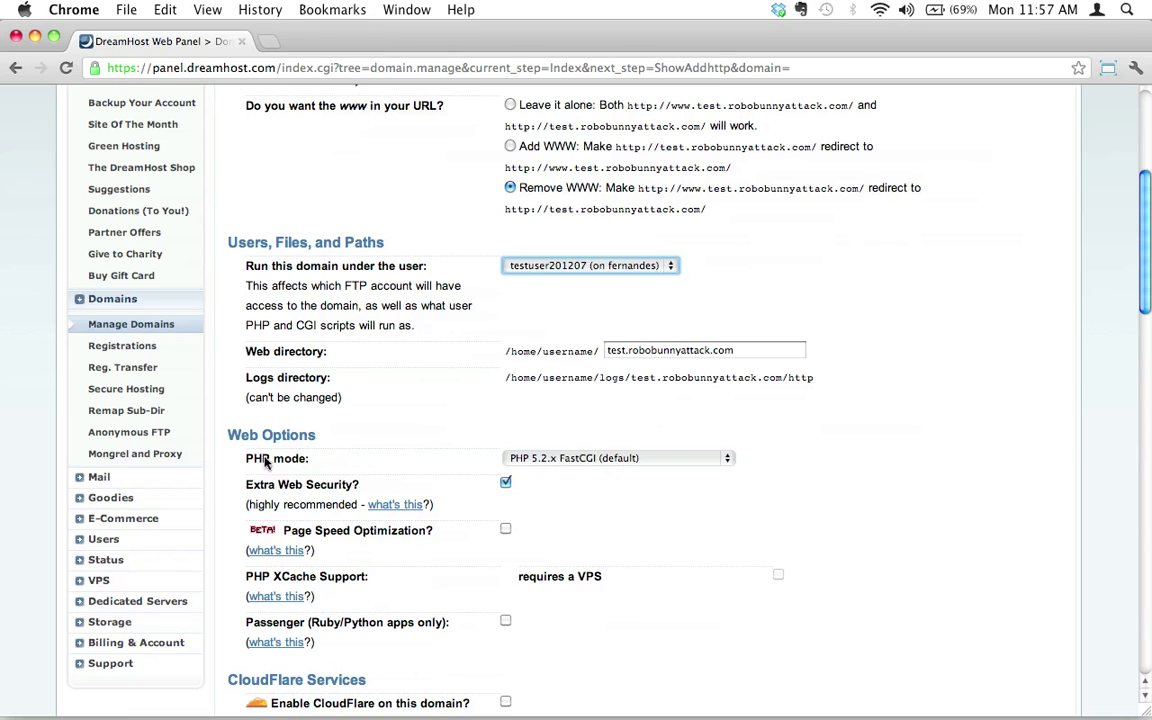
pyautogui.click(594, 460)
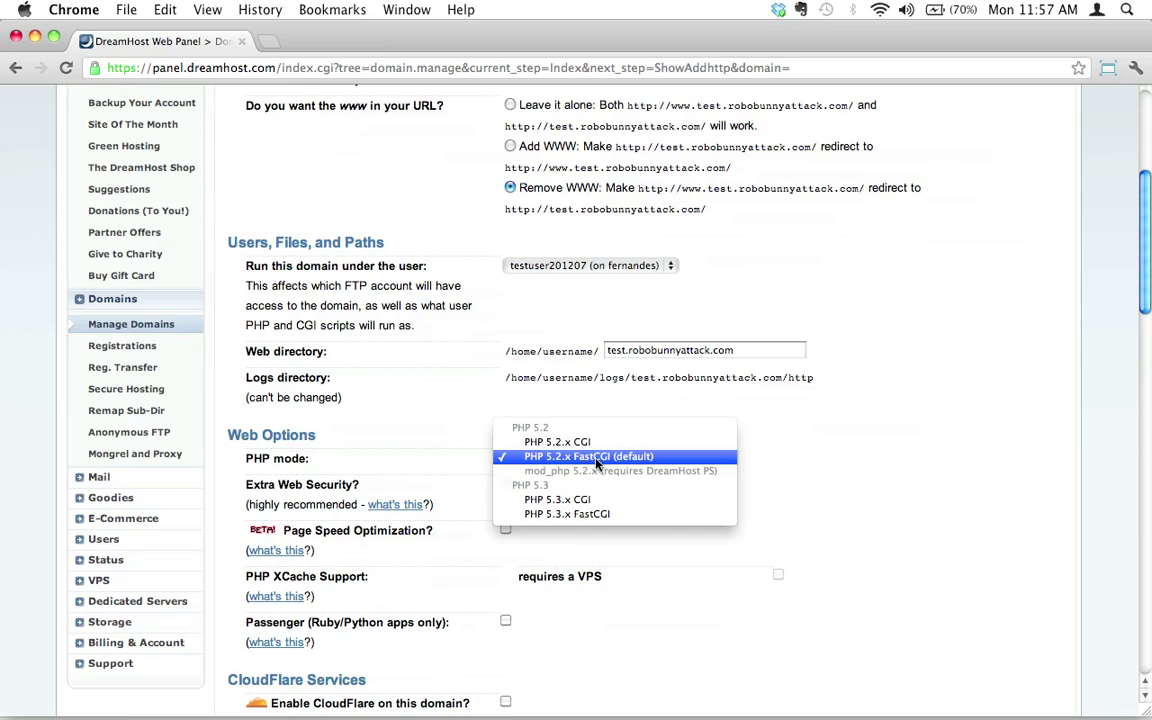
pyautogui.click(545, 515)
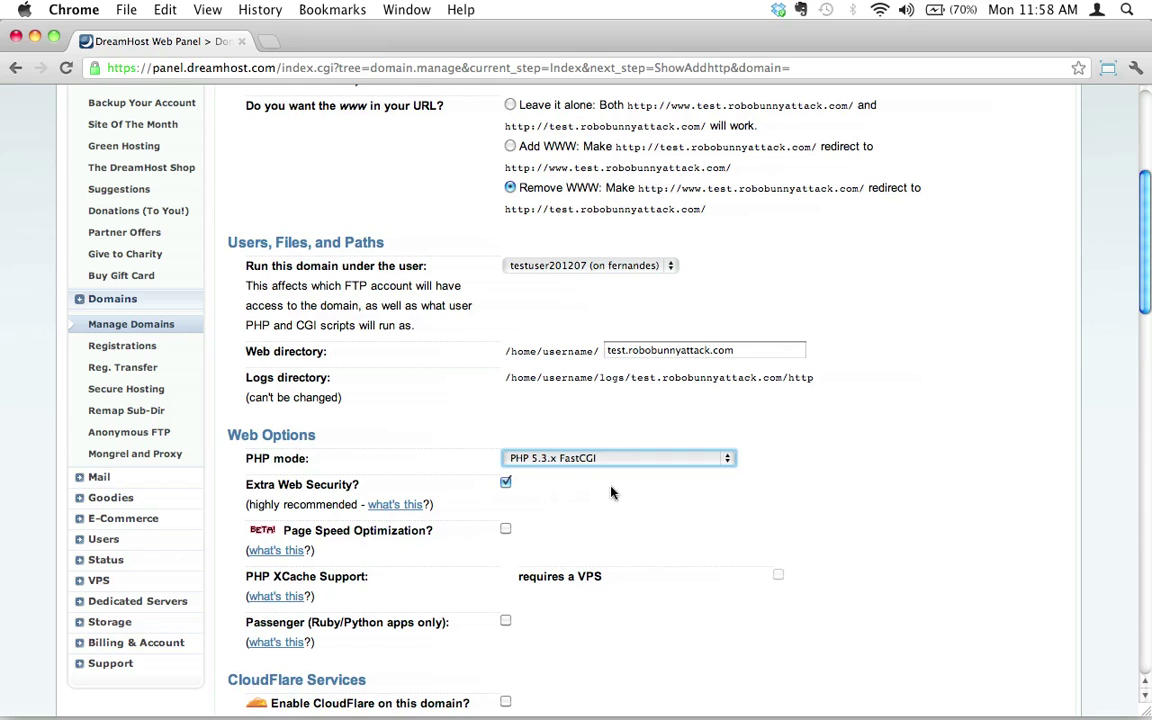
pyautogui.scroll(-1, 520, 492)
pyautogui.scroll(-10, 520, 492)
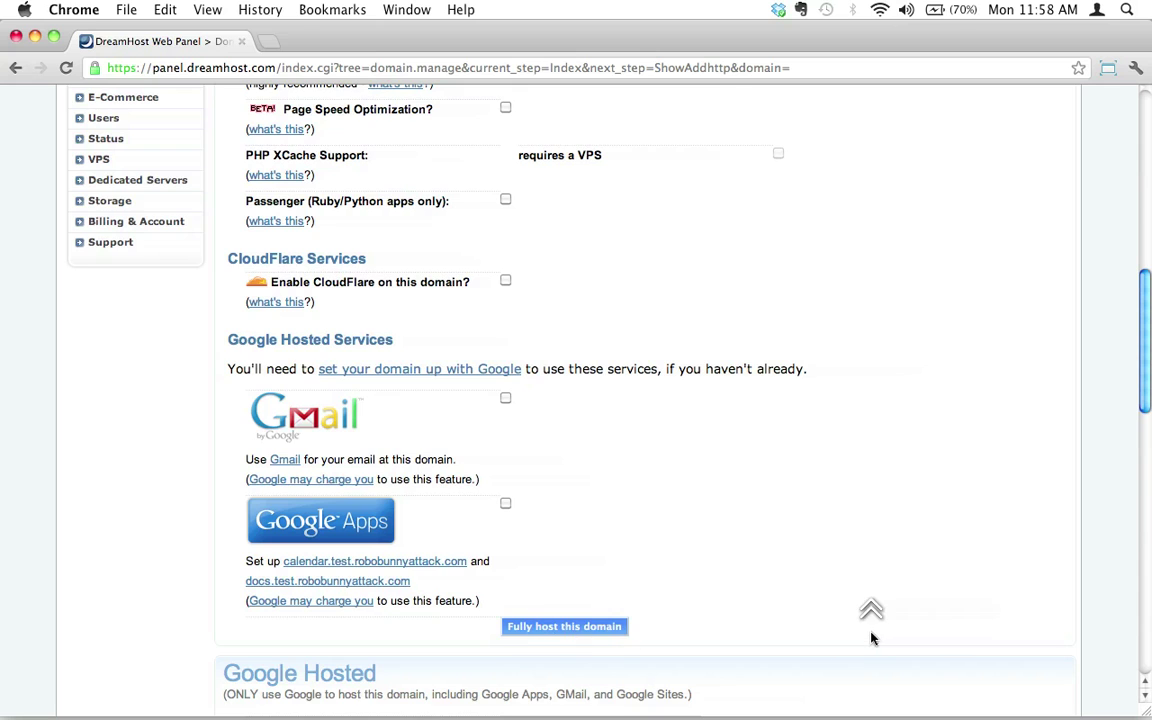
# Review the domain to host and confirm the test user is kept.
pyautogui.click(876, 628)
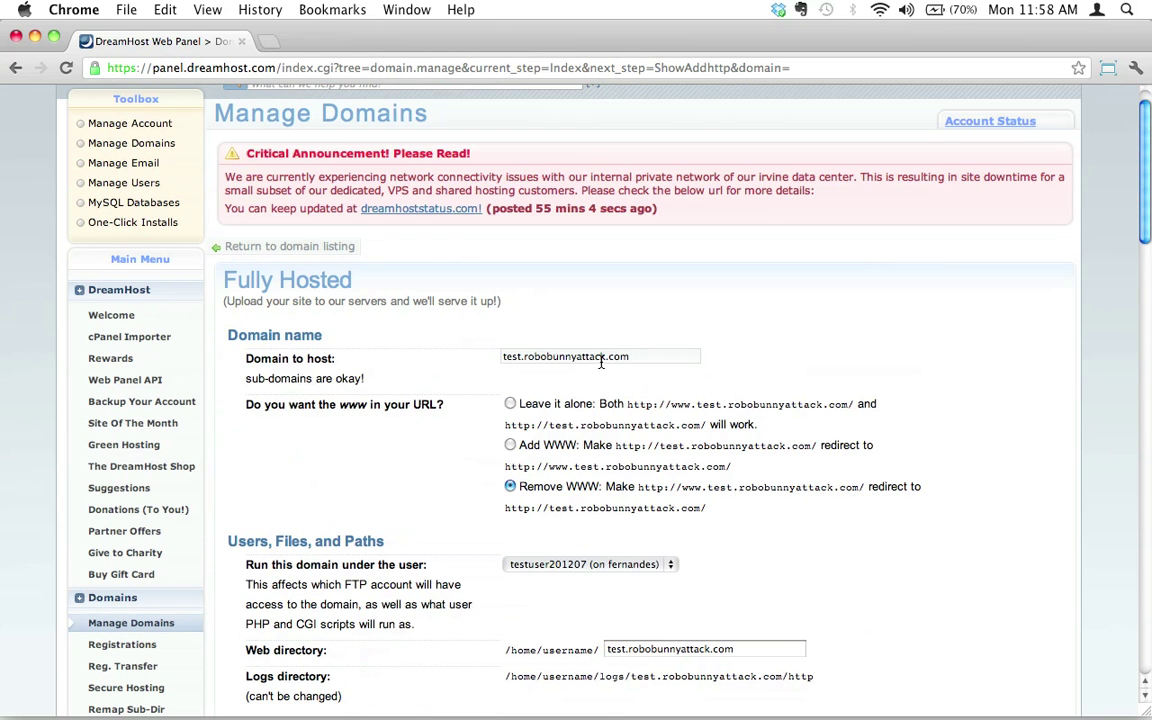
pyautogui.click(630, 357)
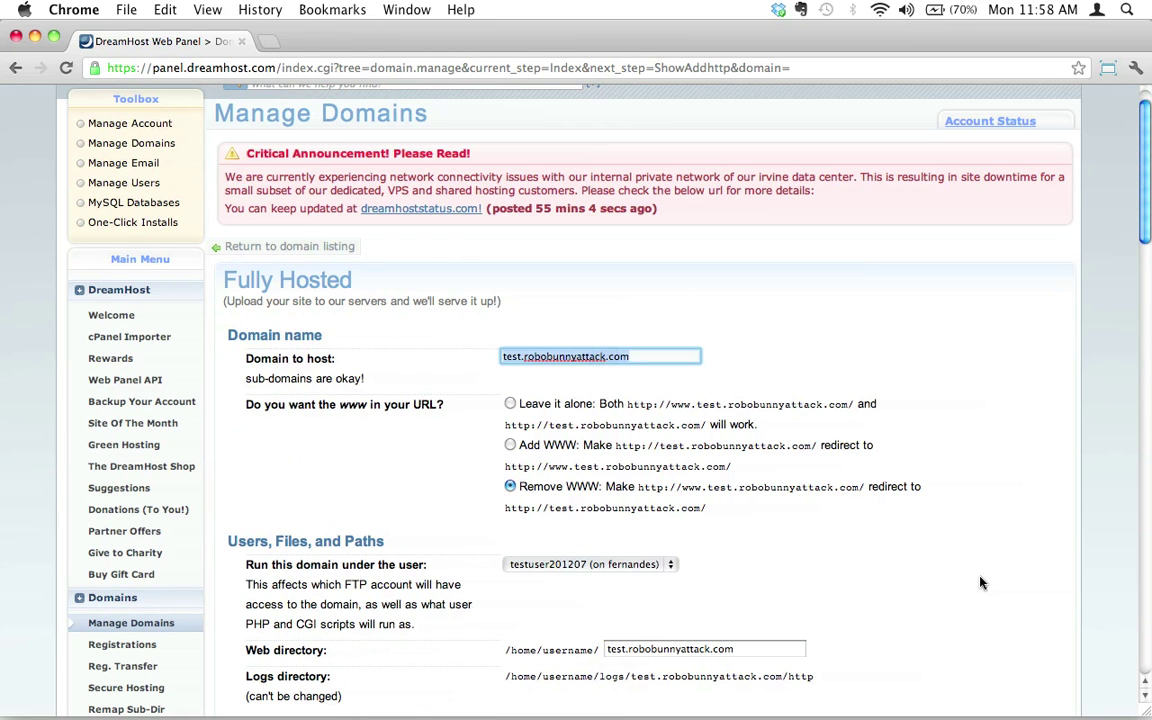
pyautogui.scroll(-2, 900, 600)
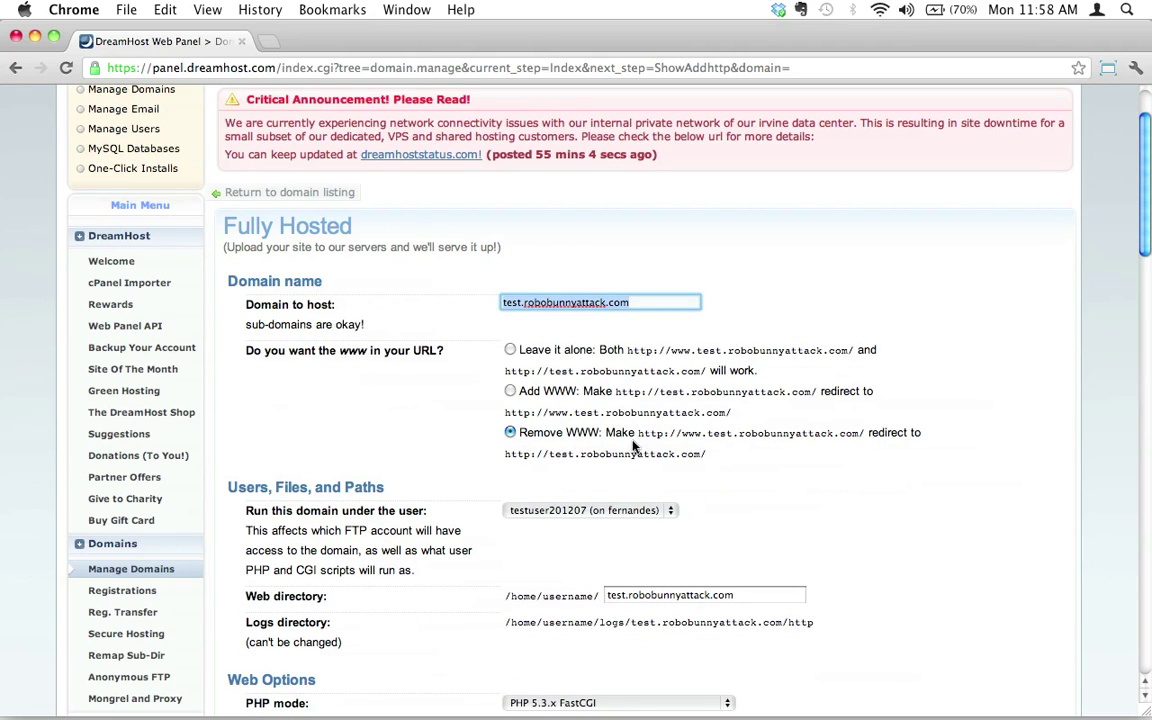
pyautogui.scroll(-3, 922, 497)
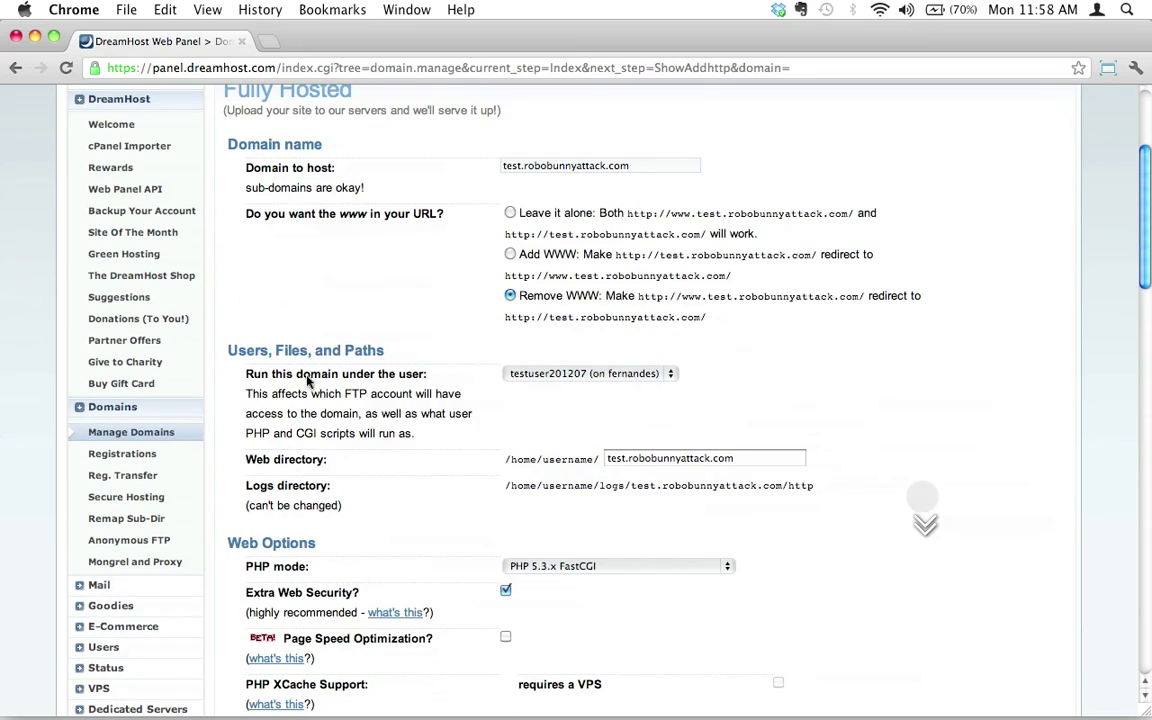
pyautogui.click(556, 375)
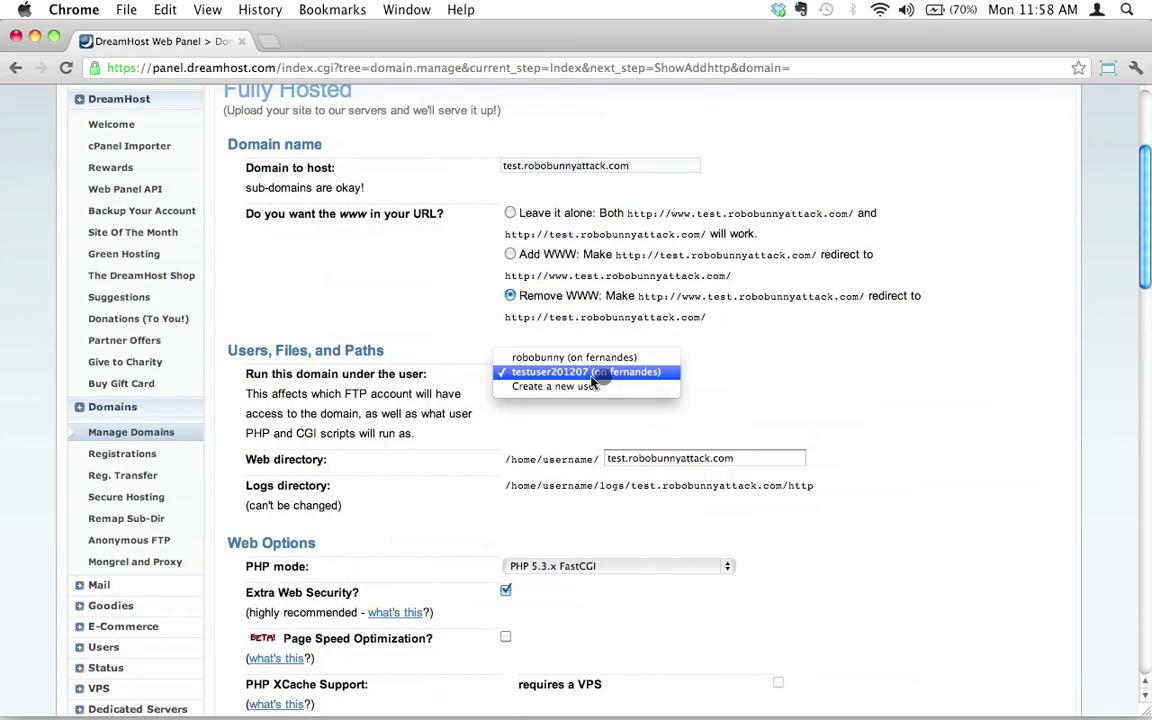
pyautogui.click(556, 375)
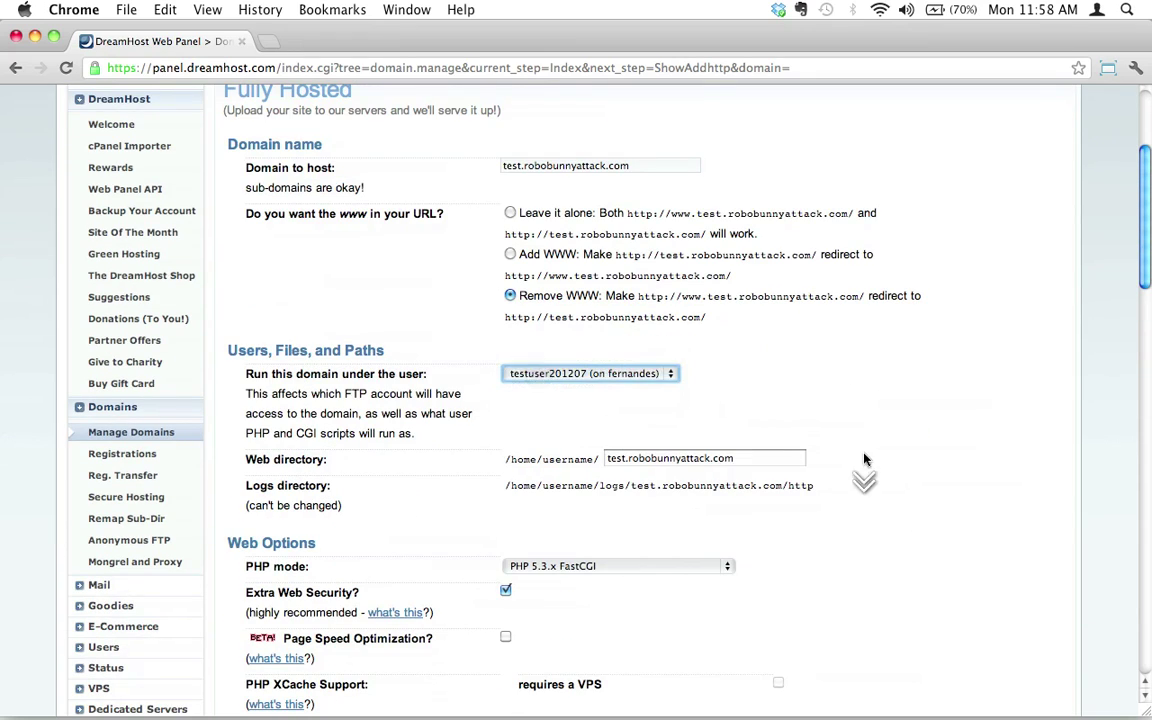
# Confirm PHP 5.3.x FastCGI and submit with 'Fully host this domain'.
pyautogui.scroll(-1, 865, 458)
pyautogui.scroll(-3, 865, 458)
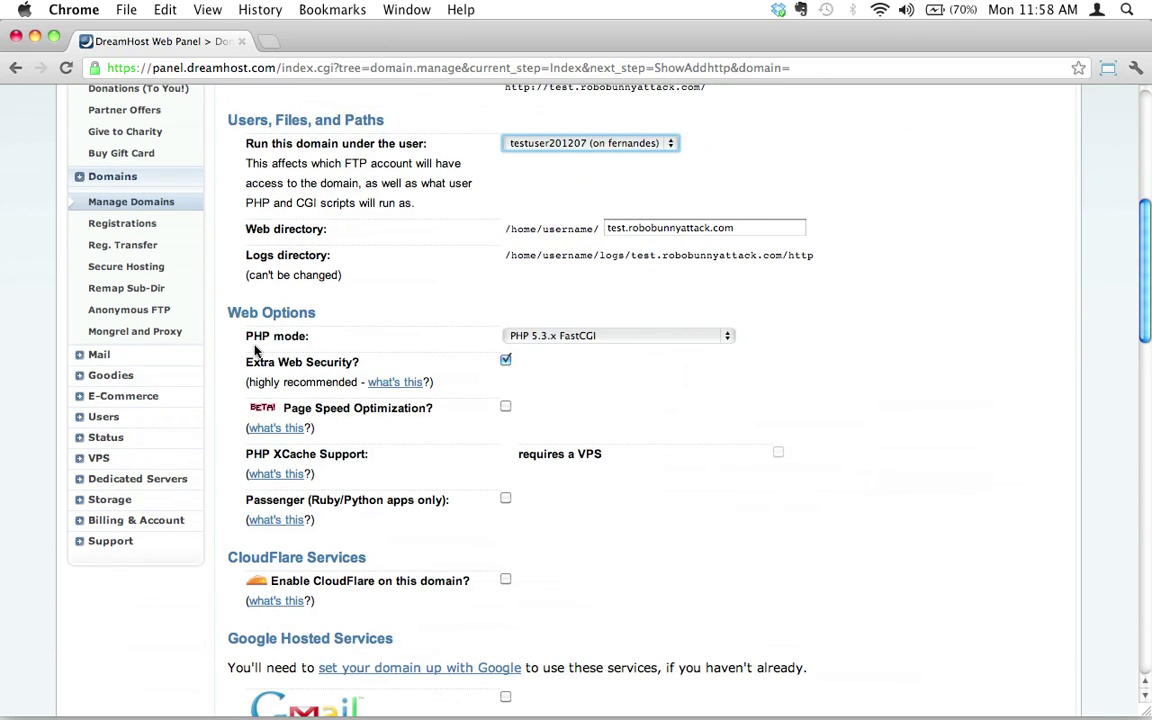
pyautogui.click(560, 337)
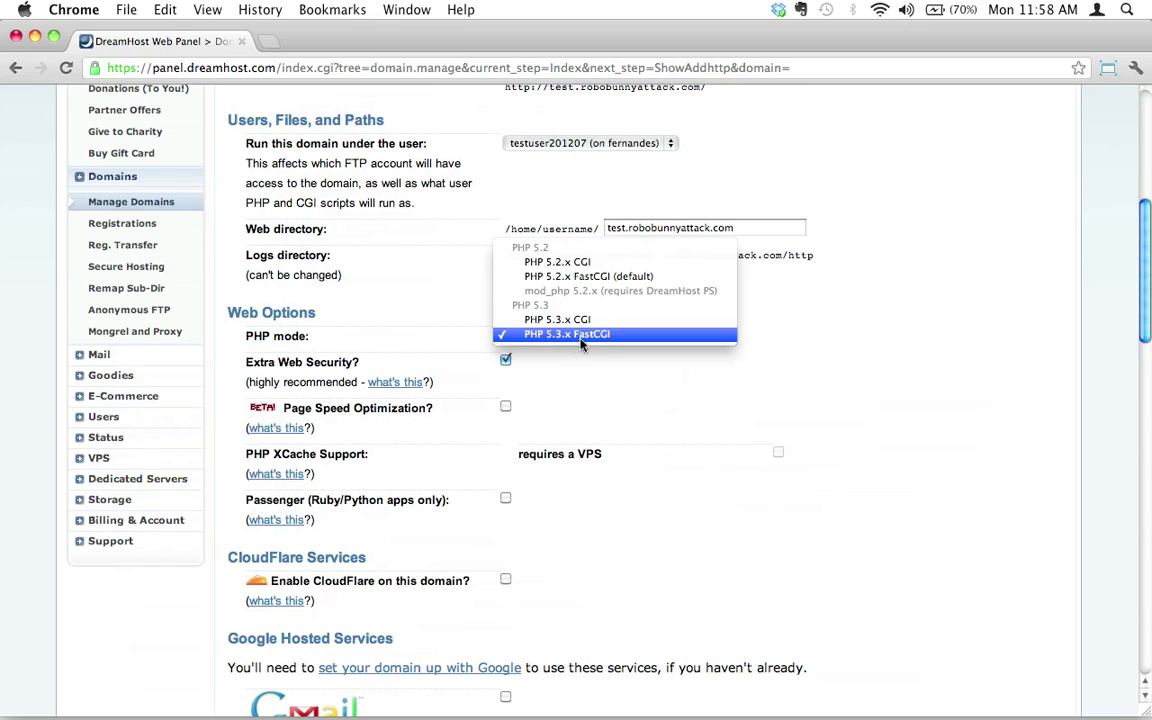
pyautogui.click(600, 335)
pyautogui.scroll(-1, 836, 399)
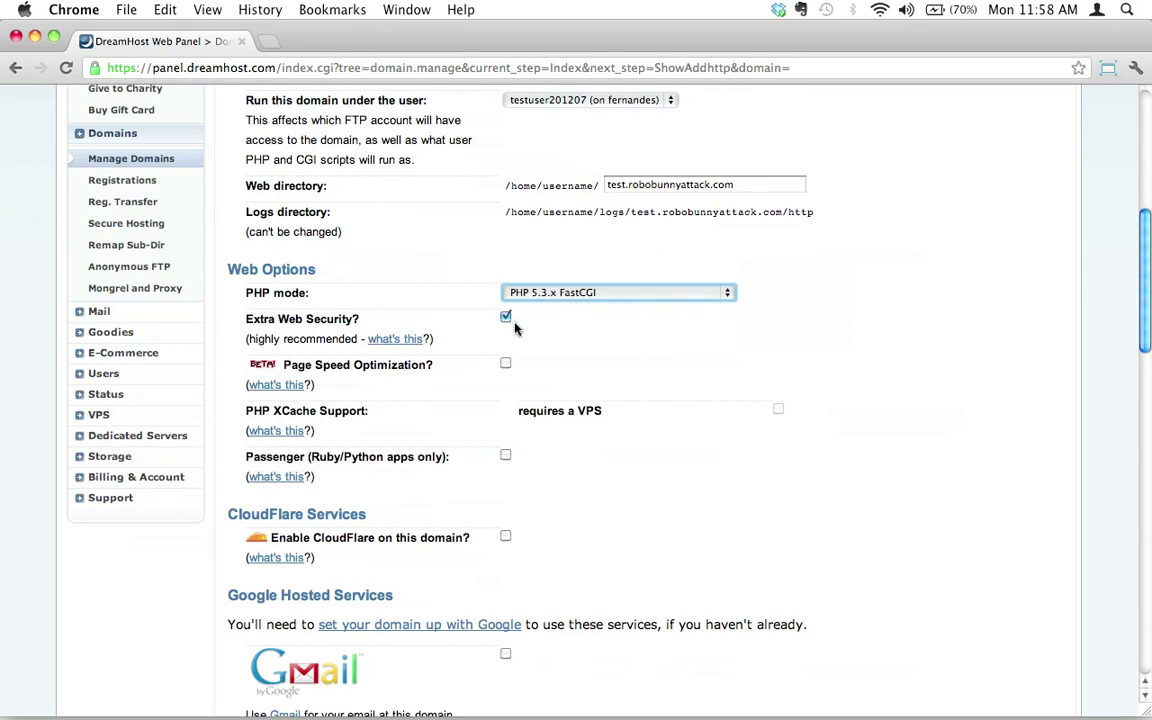
pyautogui.scroll(-10, 510, 405)
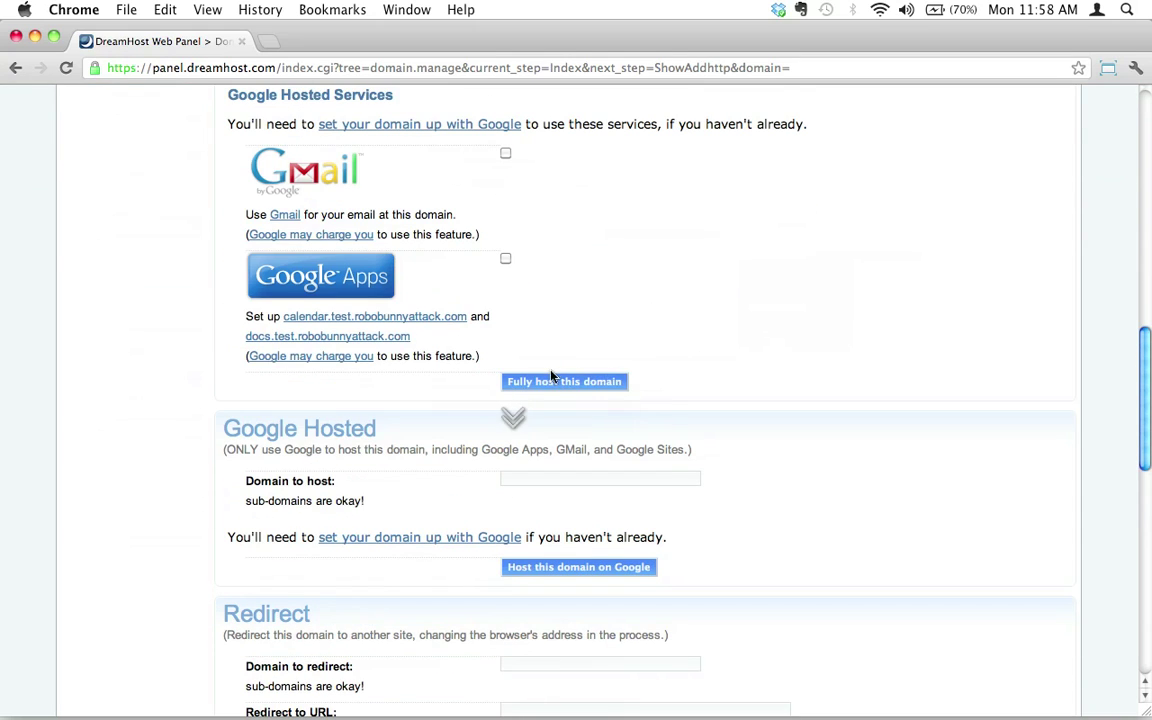
pyautogui.click(558, 382)
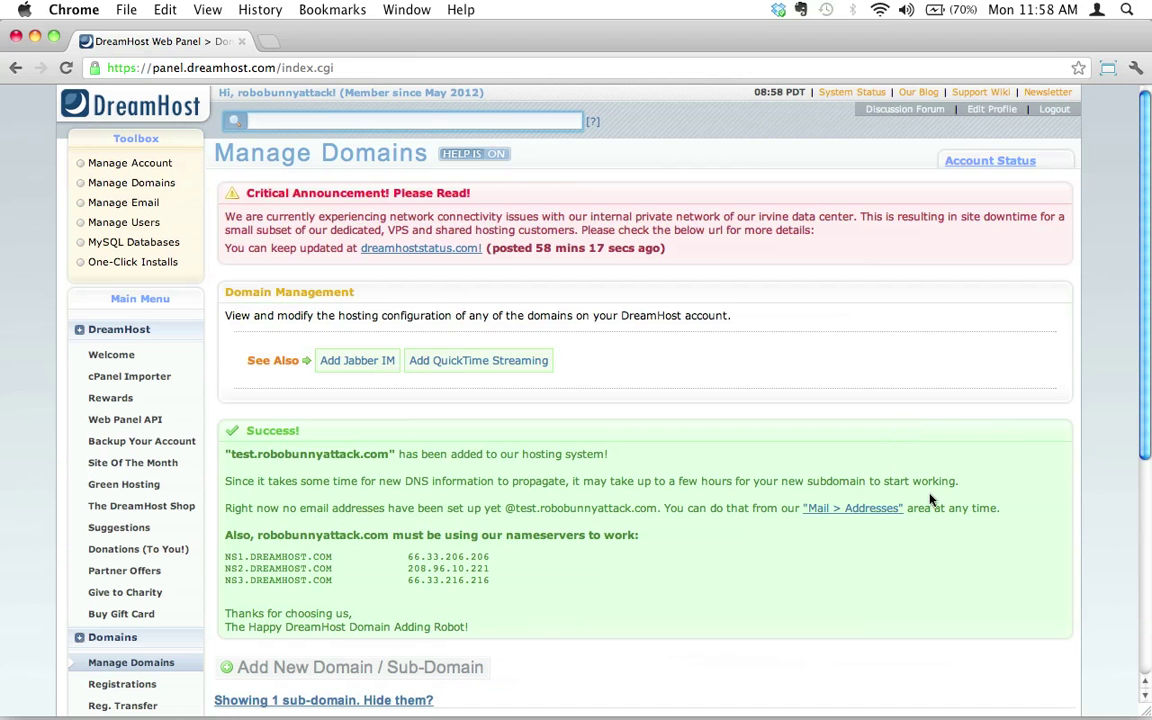
# Scroll down to read the success notice and DNS propagation warning.
pyautogui.scroll(-5, 910, 430)
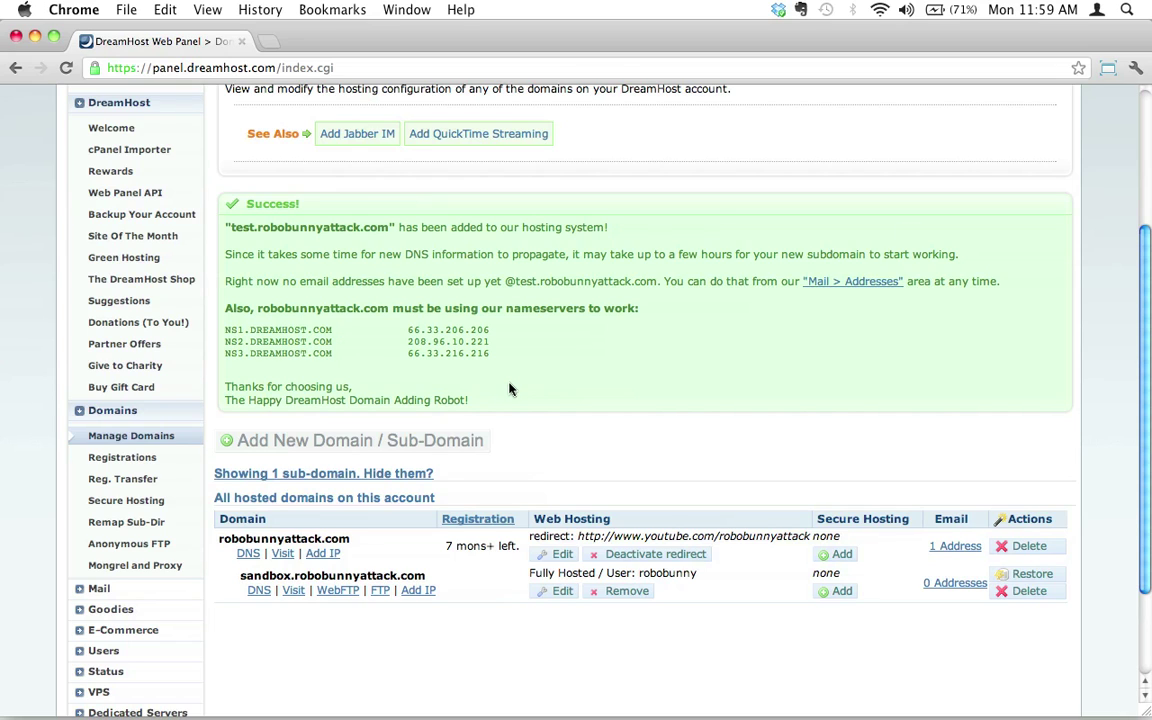
# Add 'subdomain: test.robobunnyattack.com' on a new line in the 'important info!' note.
pyautogui.press('super+Tab')
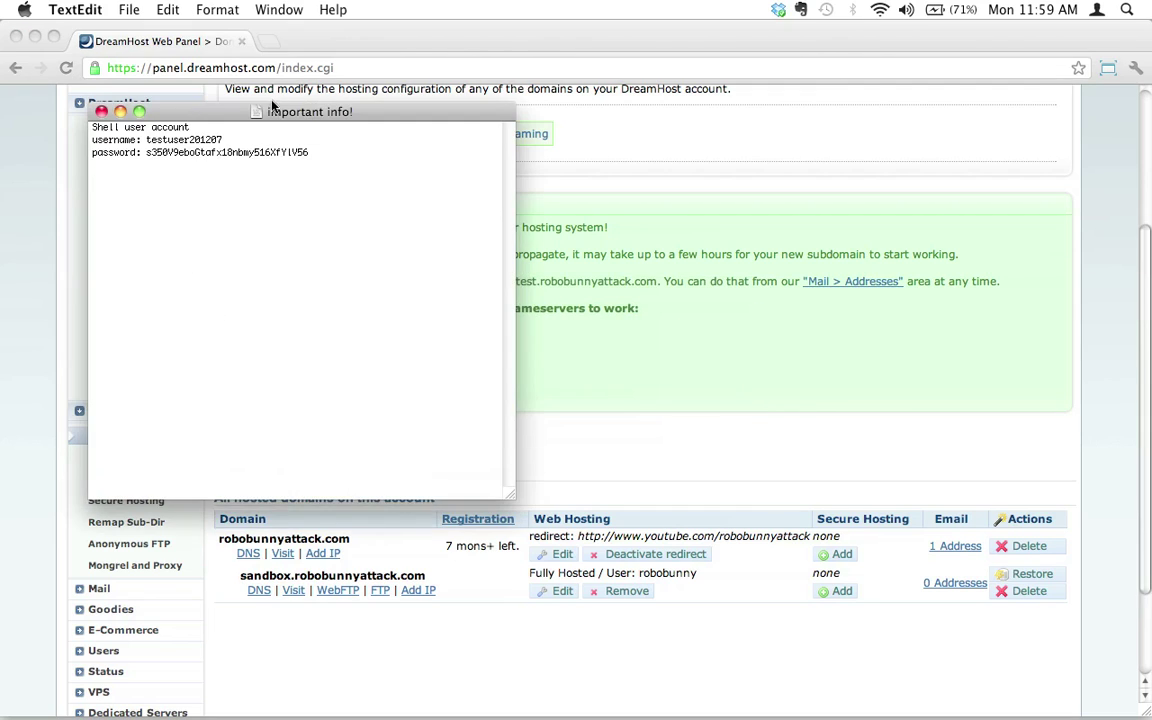
pyautogui.moveTo(288, 117); pyautogui.dragTo(565, 140)
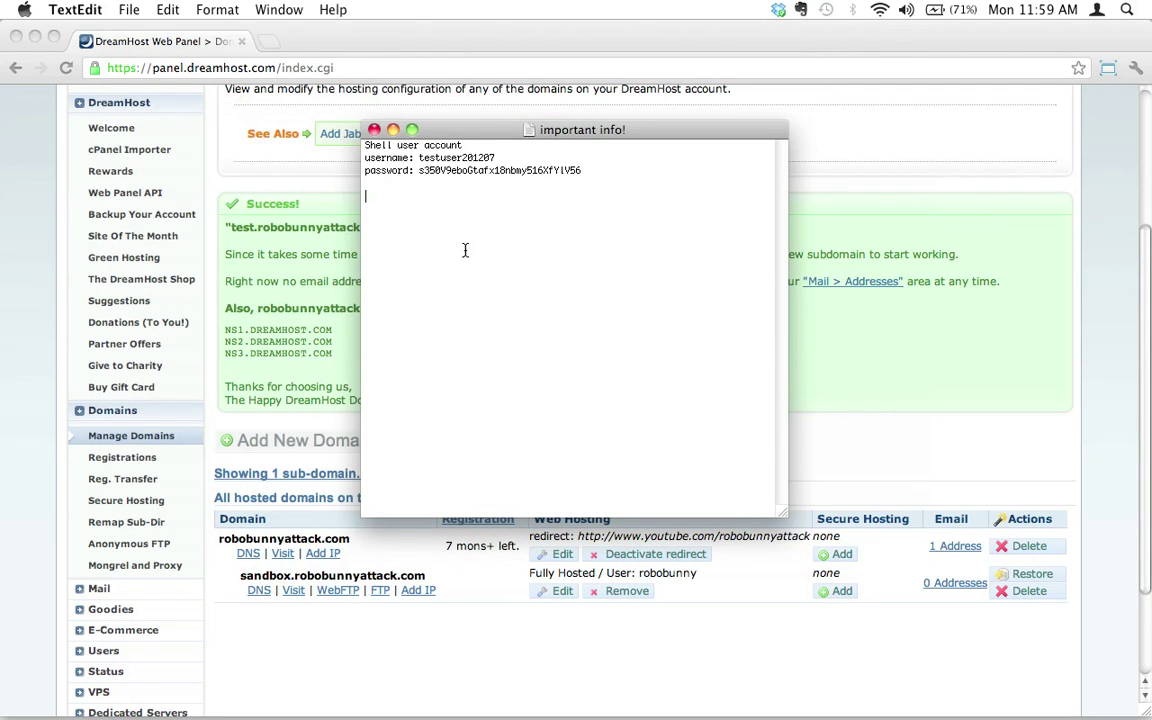
pyautogui.press('Return')
pyautogui.press('Return')
pyautogui.write('subdomain: test.robobunnyattack.com')
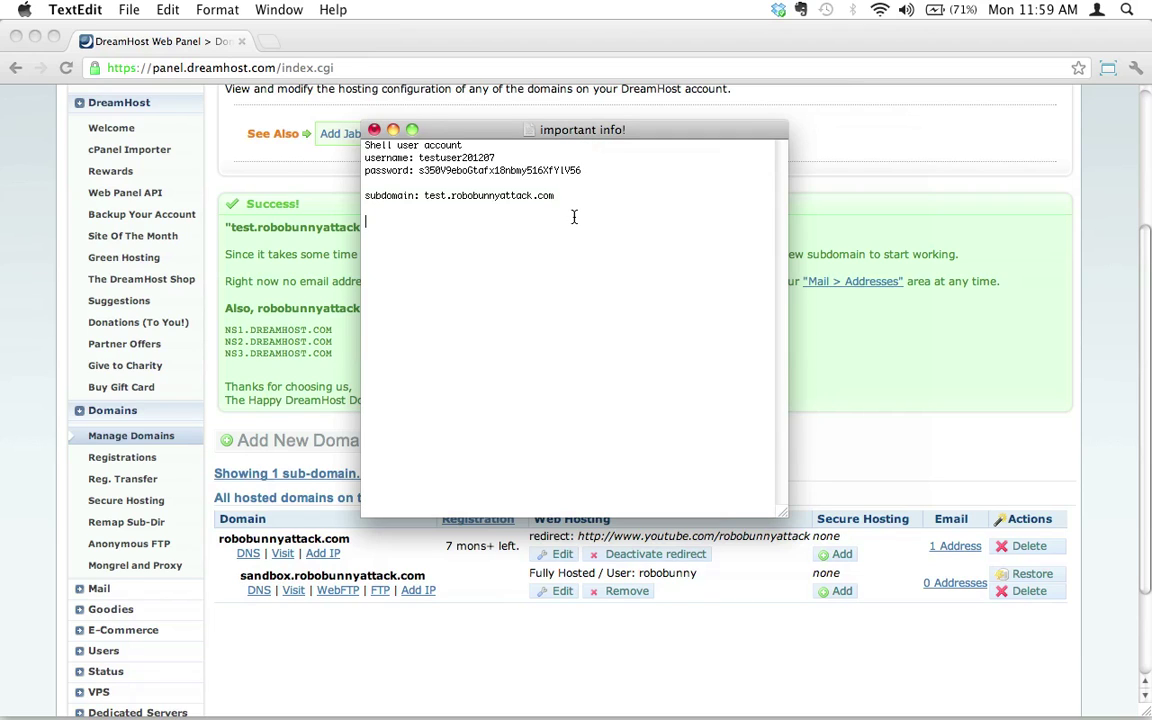
pyautogui.moveTo(403, 129); pyautogui.dragTo(739, 133)
# Reload Manage Domains and mark test.robobunnyattack.com in the hosted domains list.
pyautogui.click(453, 39)
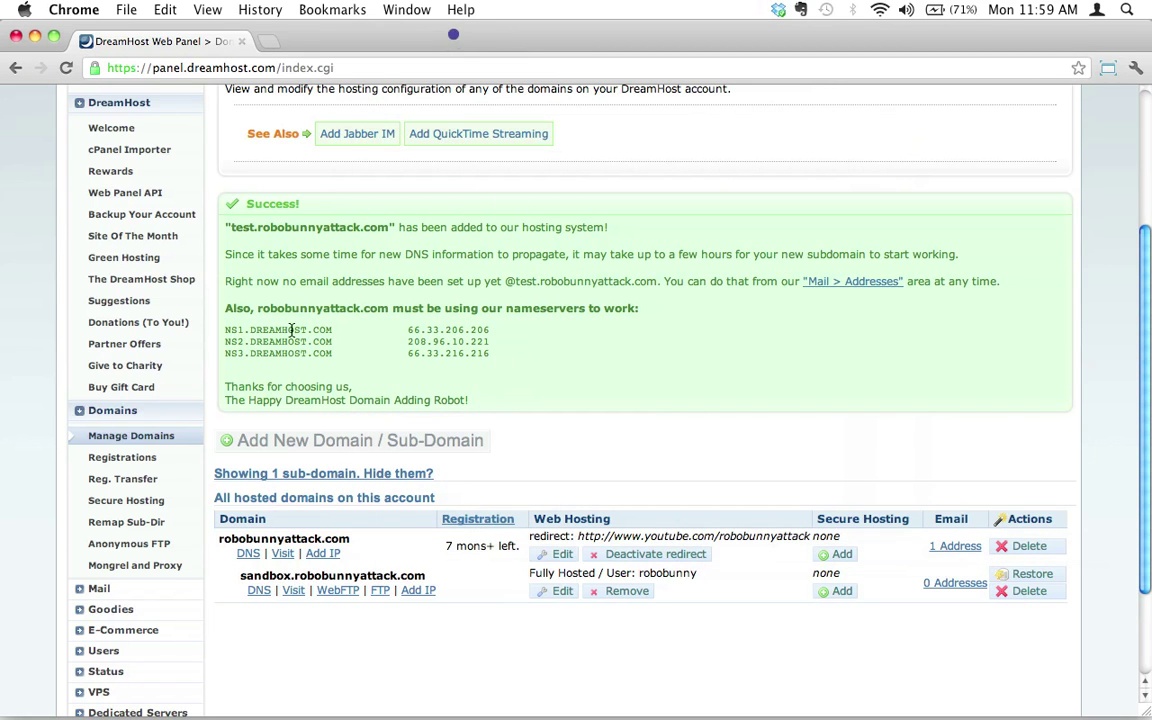
pyautogui.scroll(5, 335, 230)
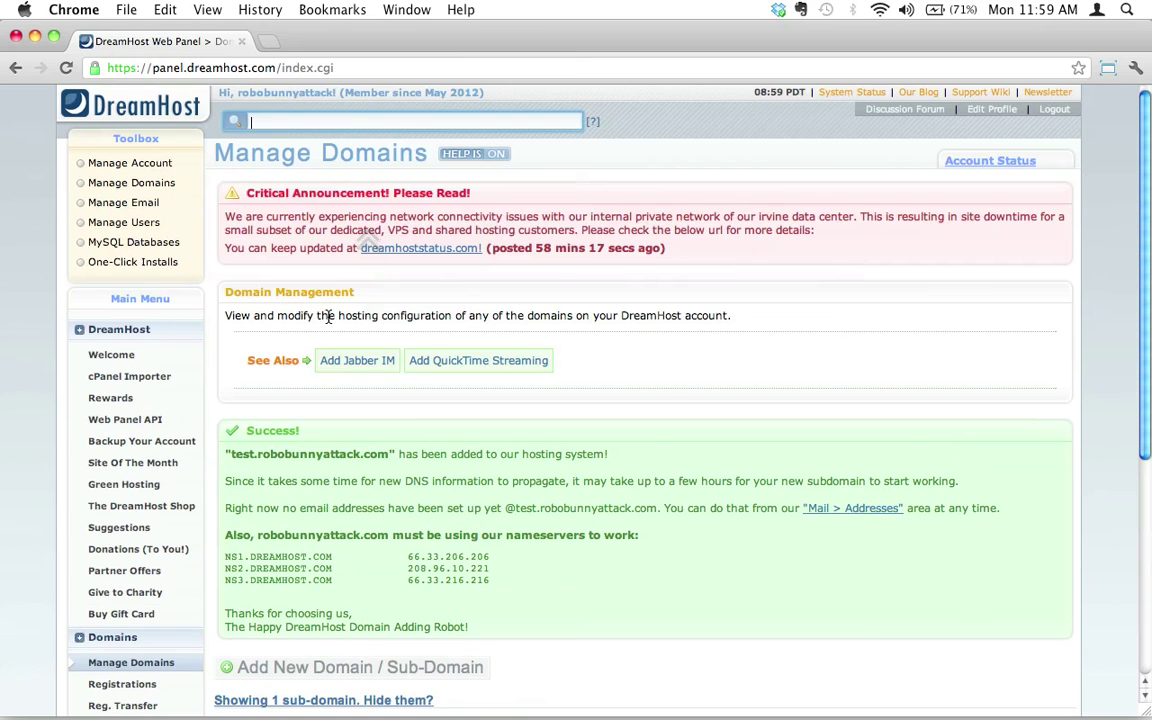
pyautogui.click(112, 182)
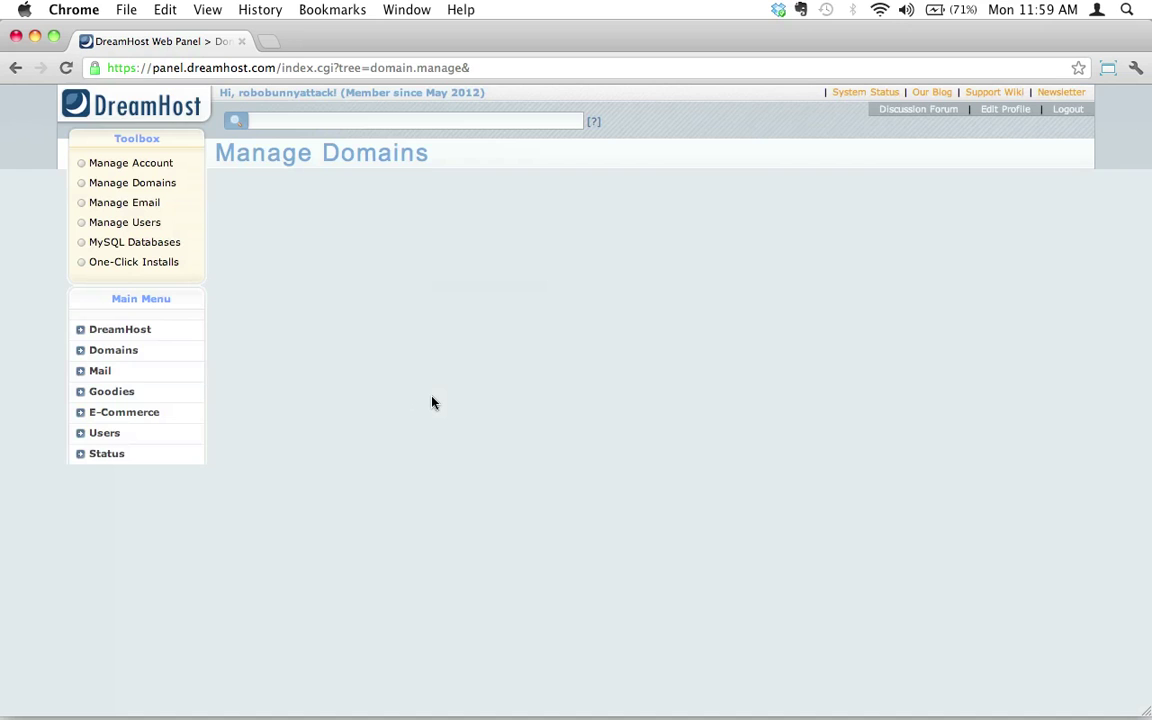
pyautogui.scroll(-1, 432, 403)
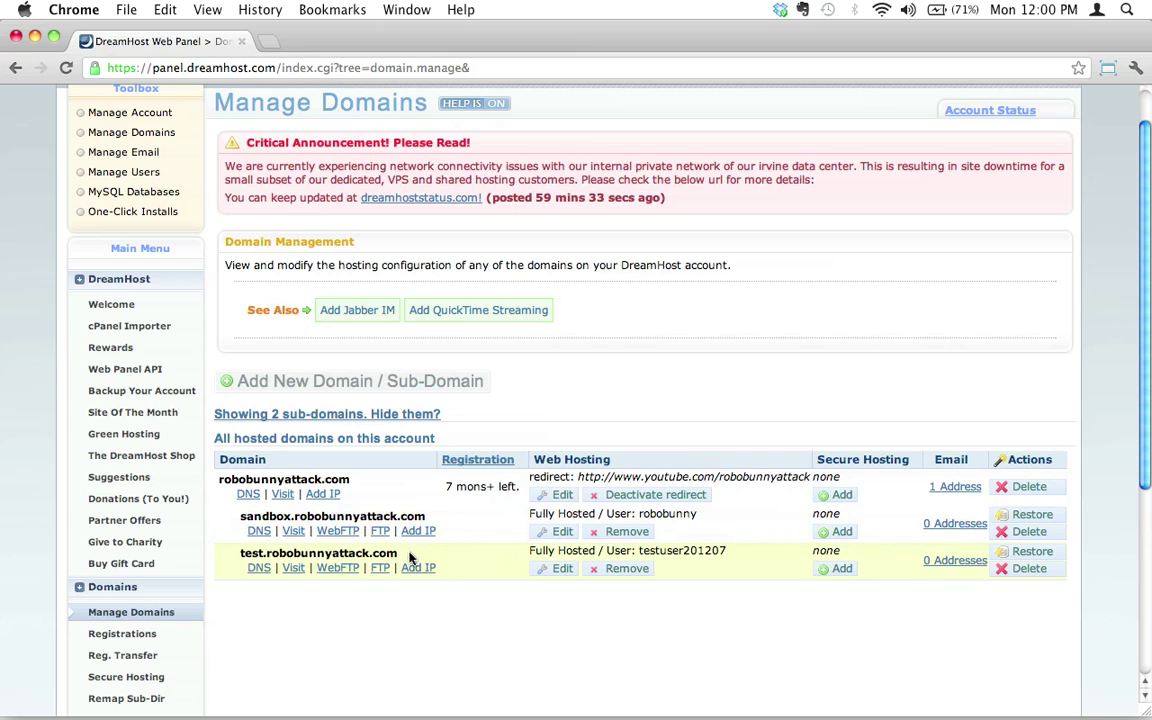
pyautogui.moveTo(404, 553); pyautogui.dragTo(549, 455)
# Load test.robobunnyattack.com in a new tab, then return to the Manage Domains tab.
pyautogui.click(550, 376)
pyautogui.click(268, 41)
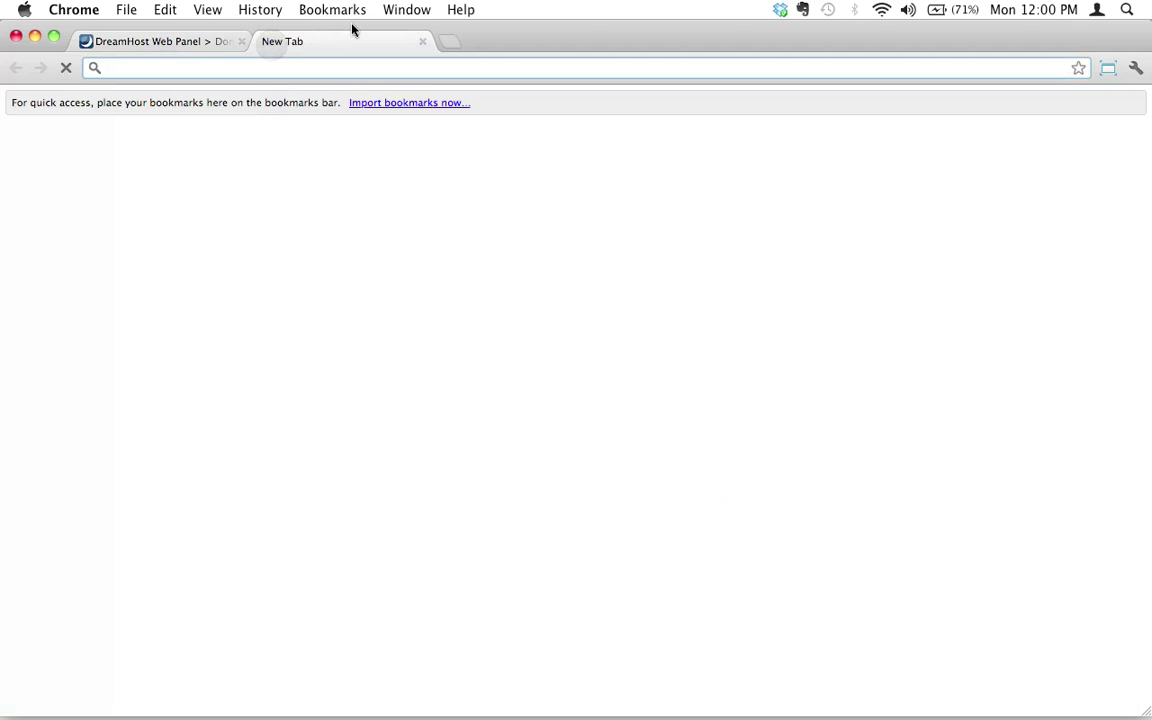
pyautogui.write('test.r')
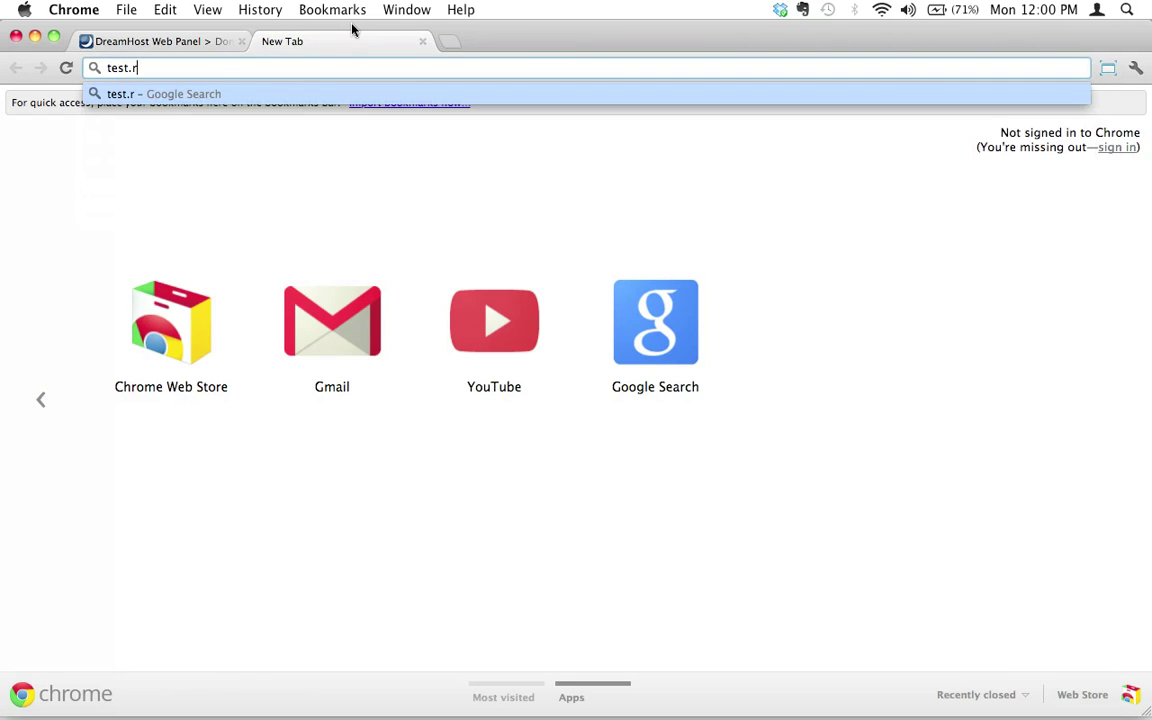
pyautogui.write('obobunnyattack')
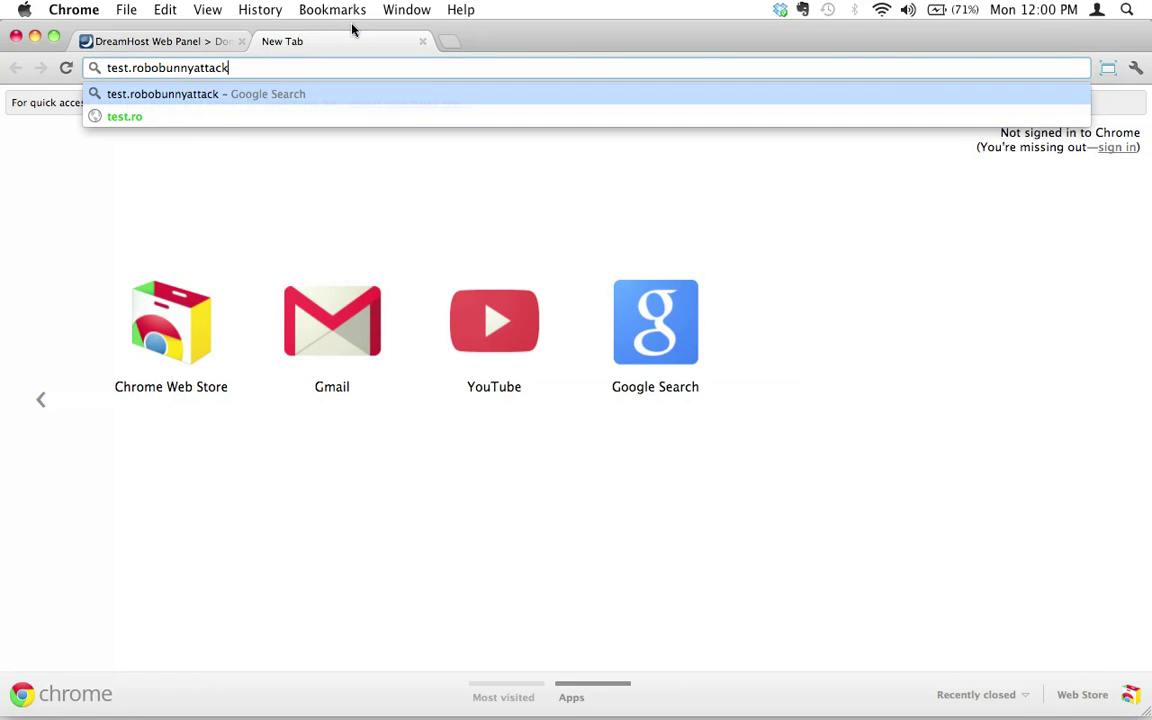
pyautogui.write('.com')
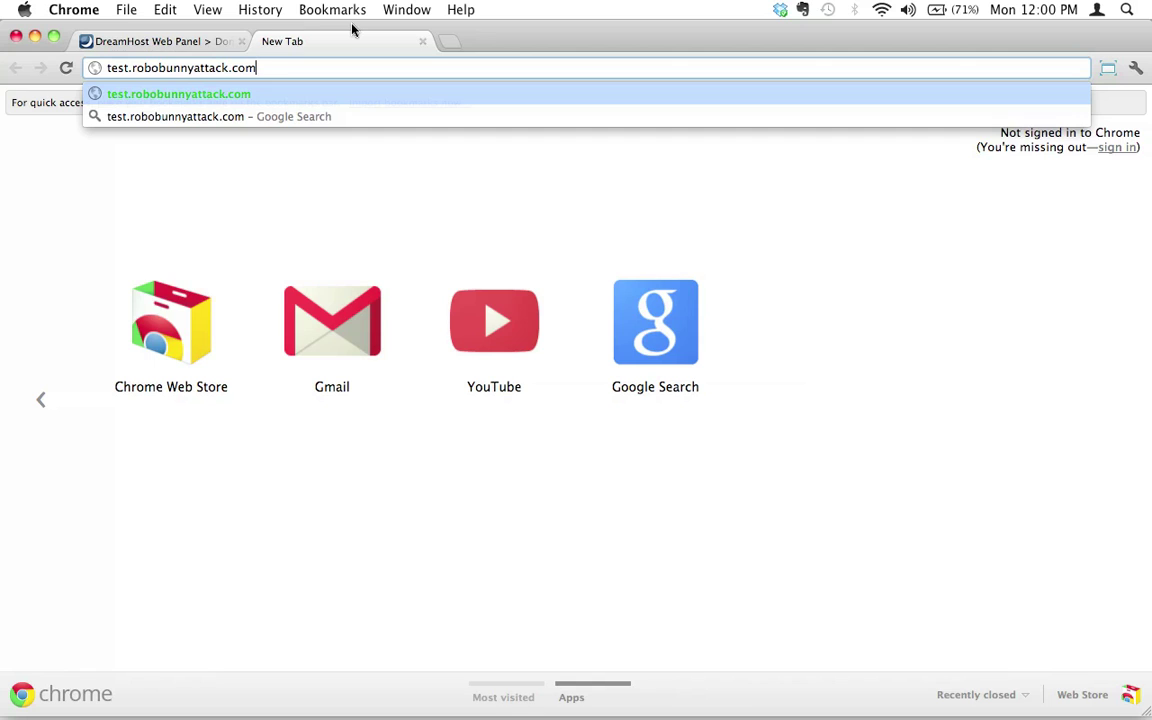
pyautogui.press('Return')
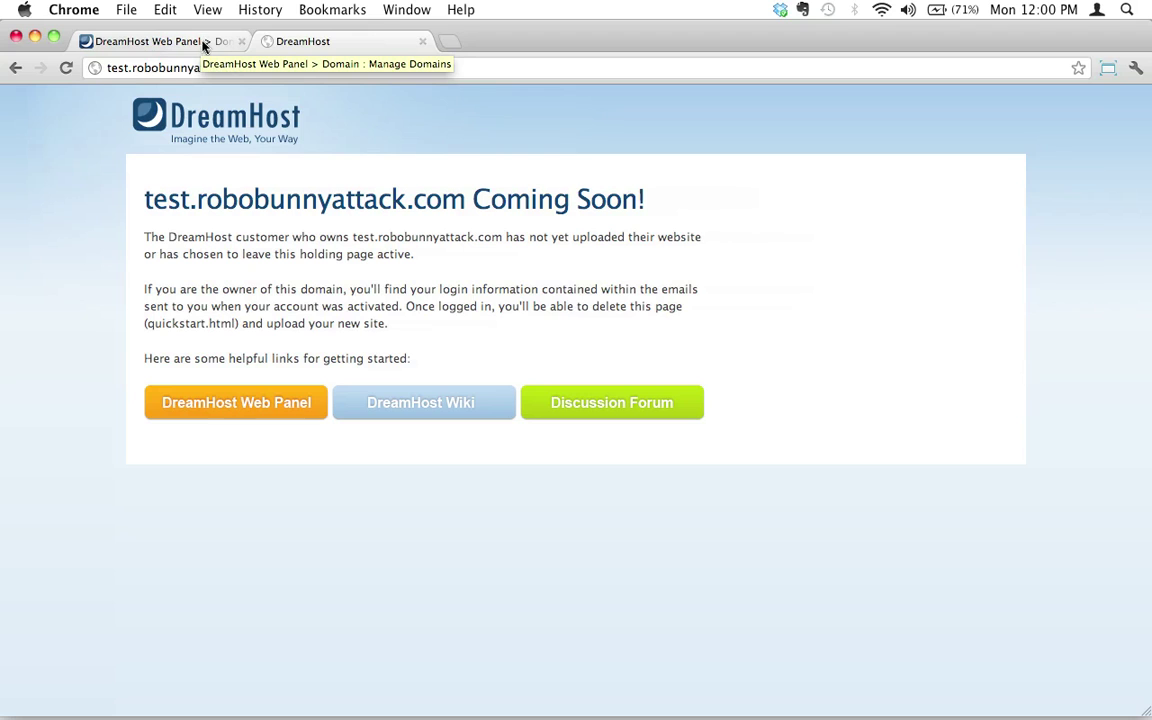
pyautogui.click(167, 45)
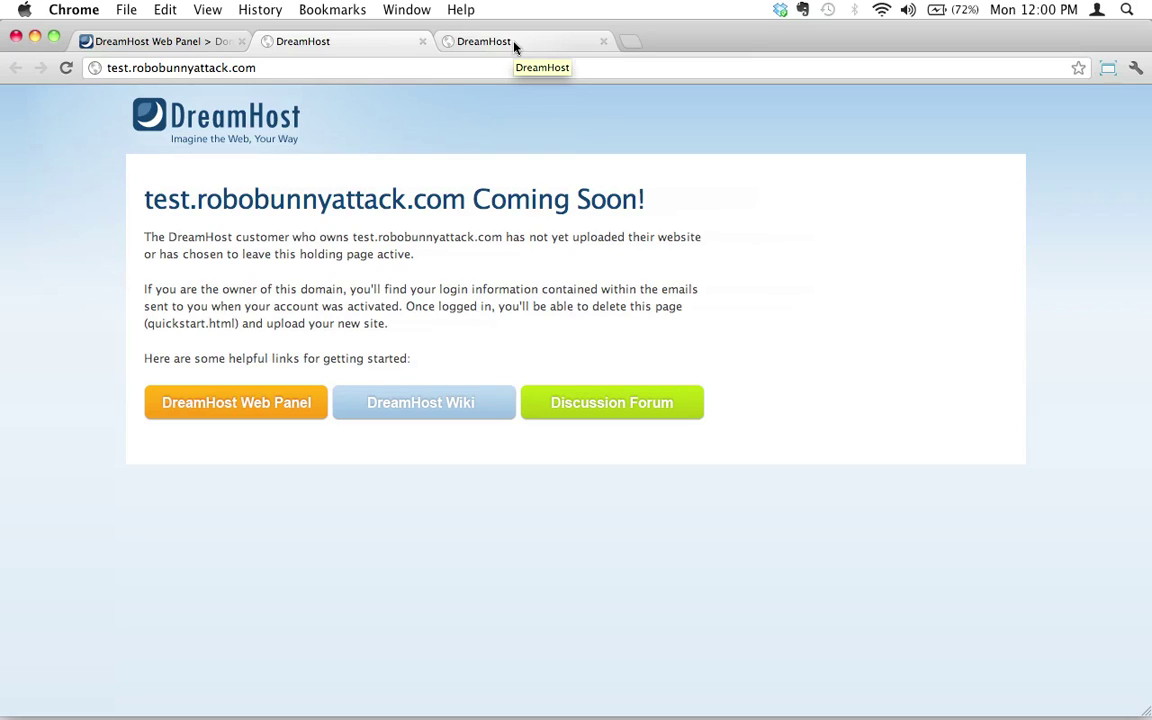
# Place the TextEdit notes at the upper left with the Cyberduck window beside them.
pyautogui.press('super+Tab')
pyautogui.press('super+Tab')
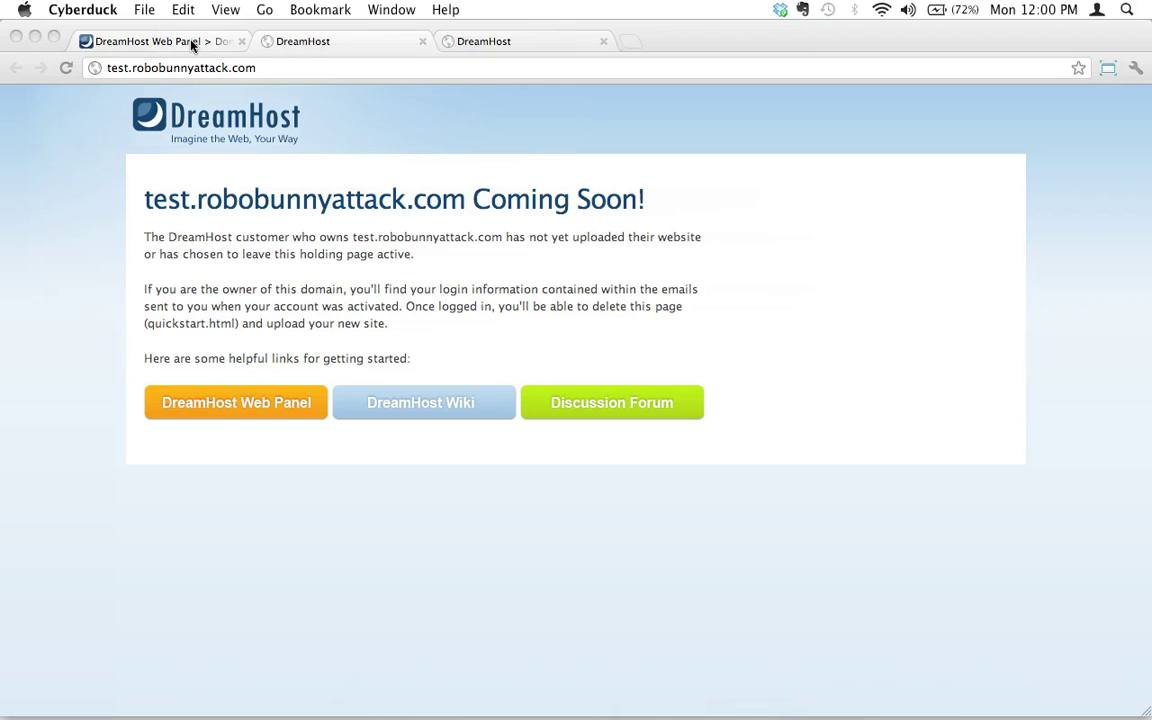
pyautogui.press('super+Tab')
pyautogui.press('super+Tab')
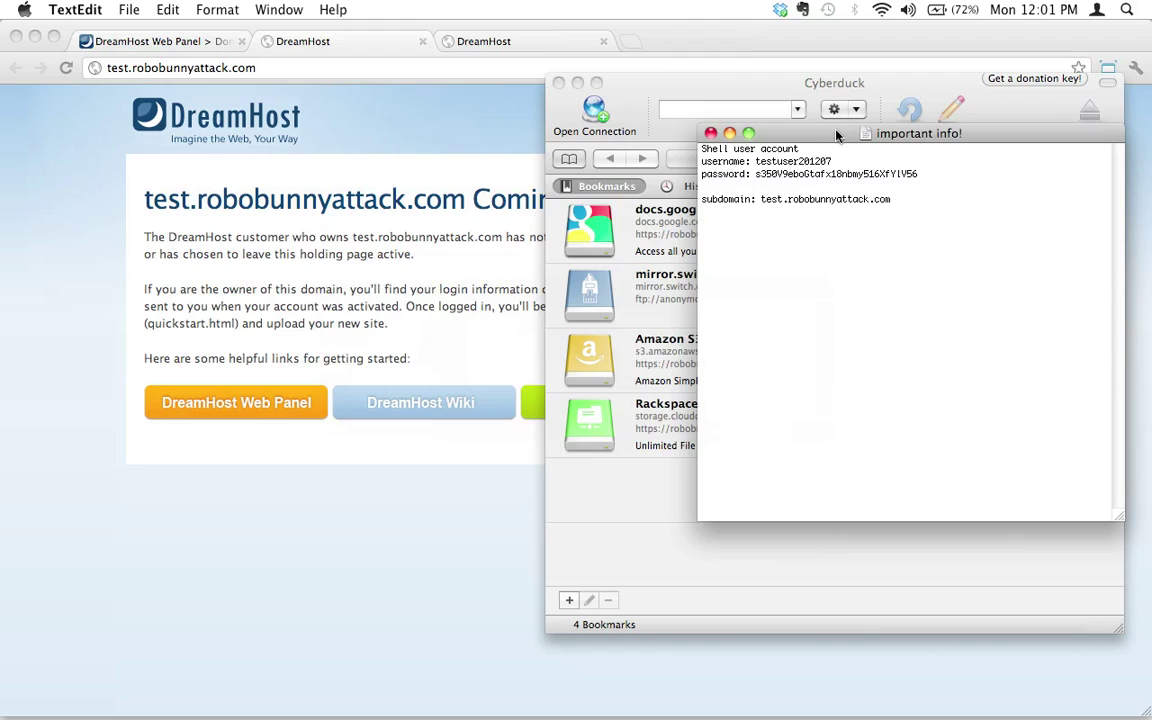
pyautogui.moveTo(838, 135); pyautogui.dragTo(134, 40)
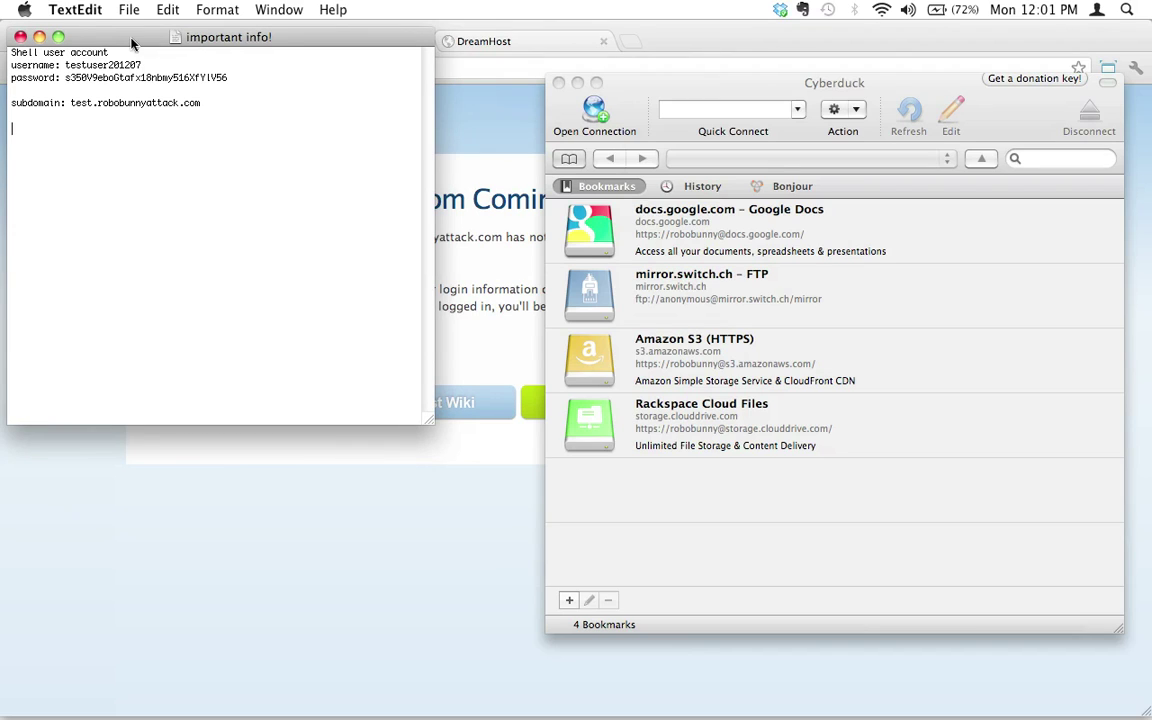
pyautogui.click(139, 193)
pyautogui.moveTo(780, 84); pyautogui.dragTo(735, 106)
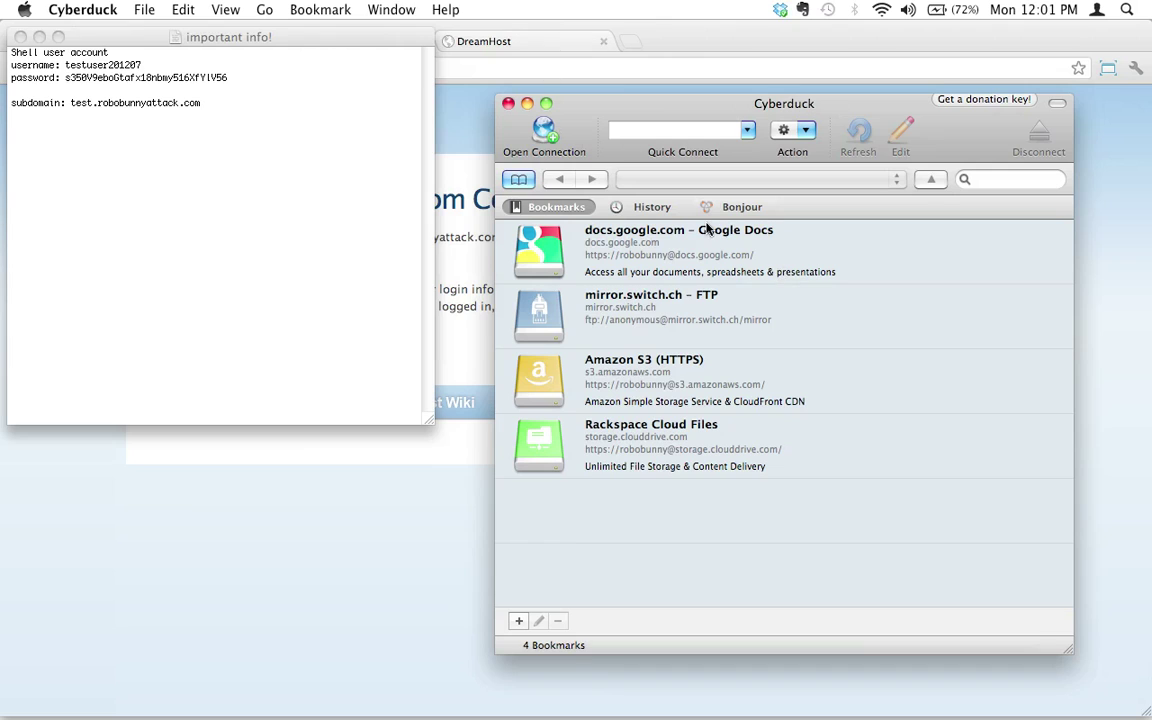
# Start a new connection with robobunnyattack.com, copied from the notes, as the server.
pyautogui.click(545, 140)
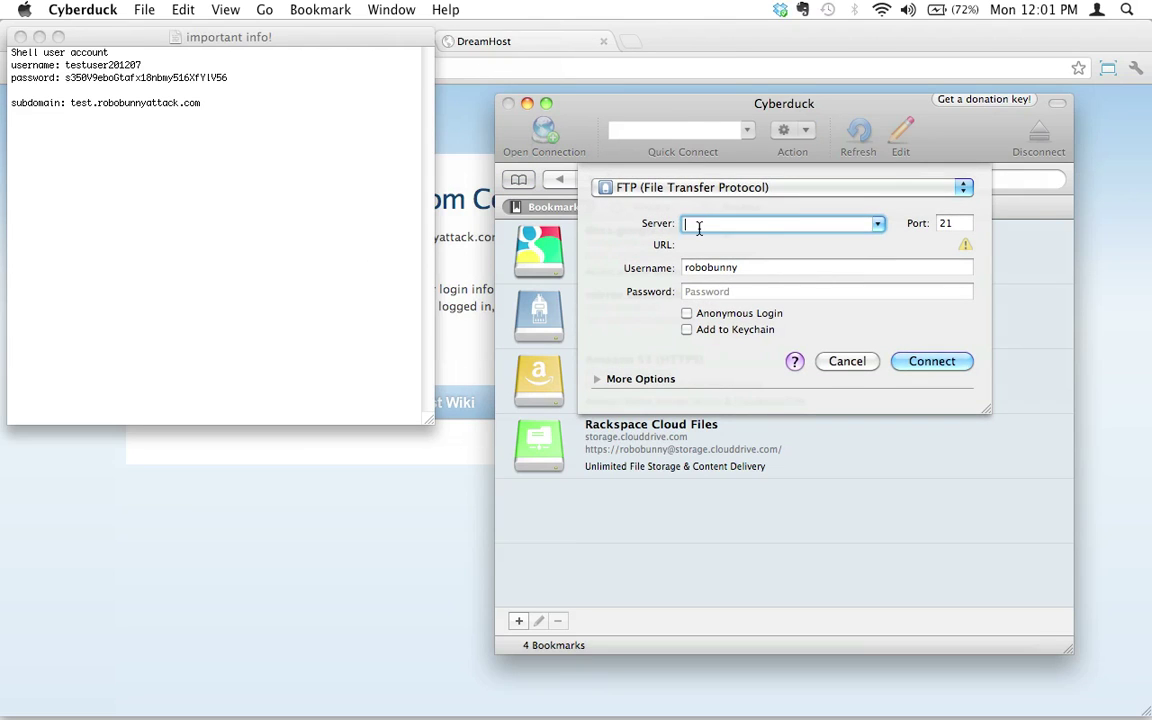
pyautogui.click(170, 101)
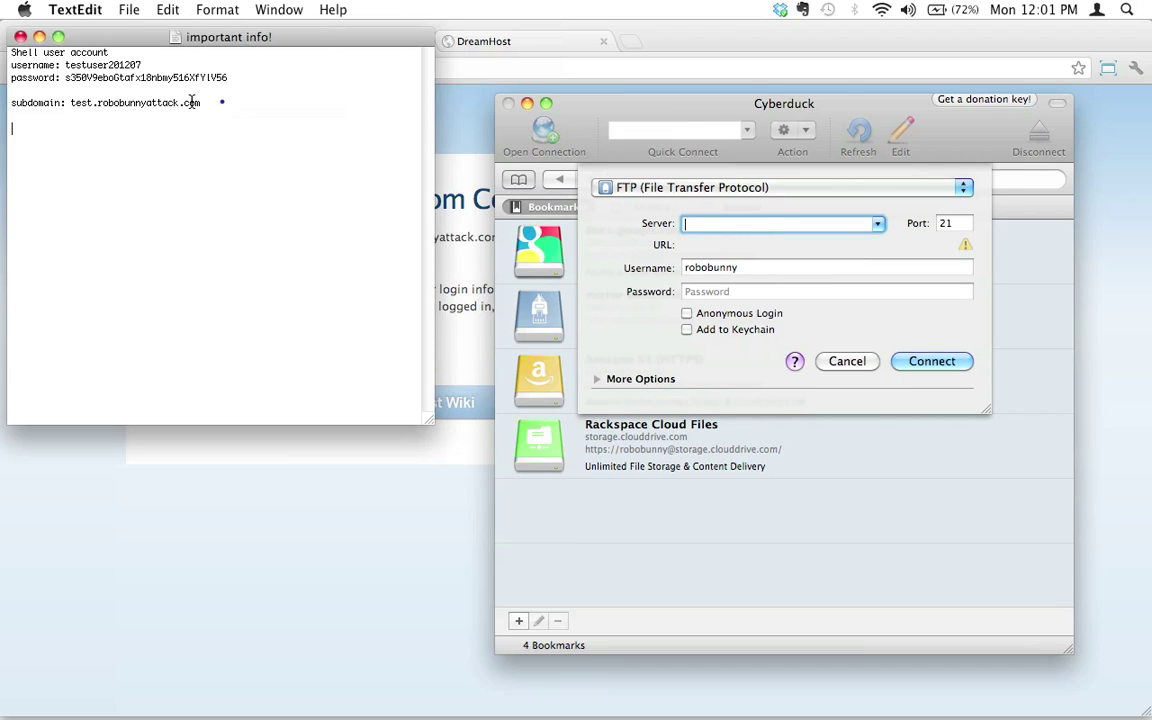
pyautogui.moveTo(97, 102); pyautogui.dragTo(200, 105)
pyautogui.press('super+c')
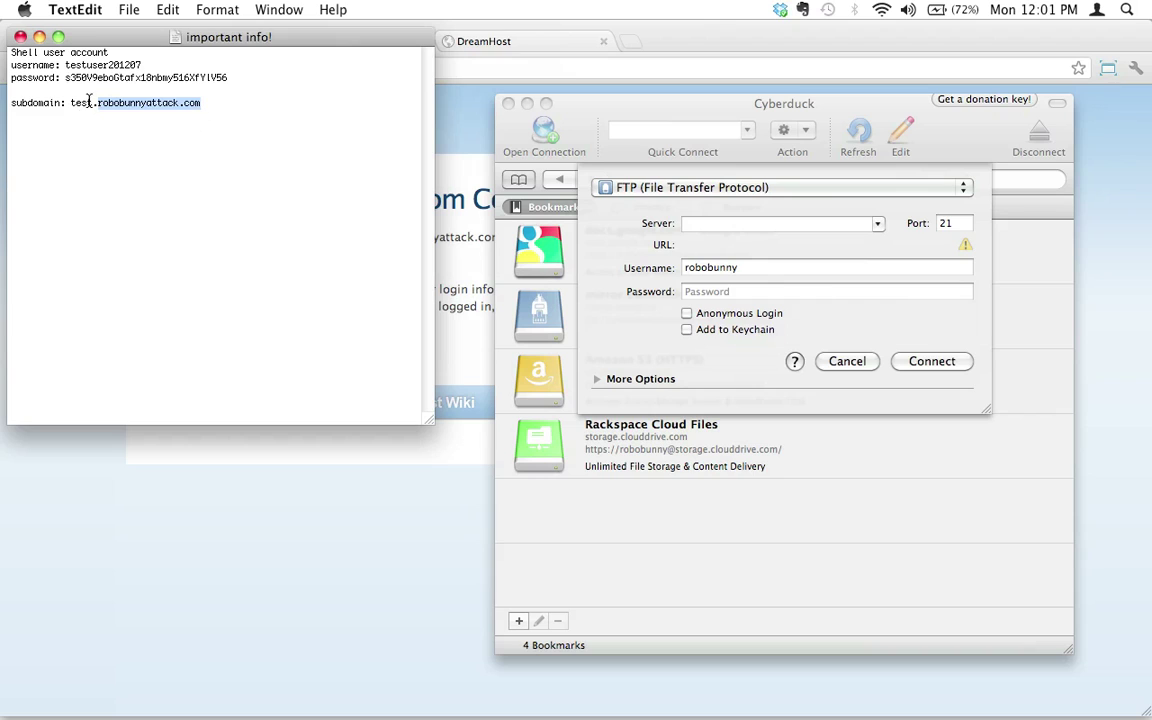
pyautogui.click(700, 223)
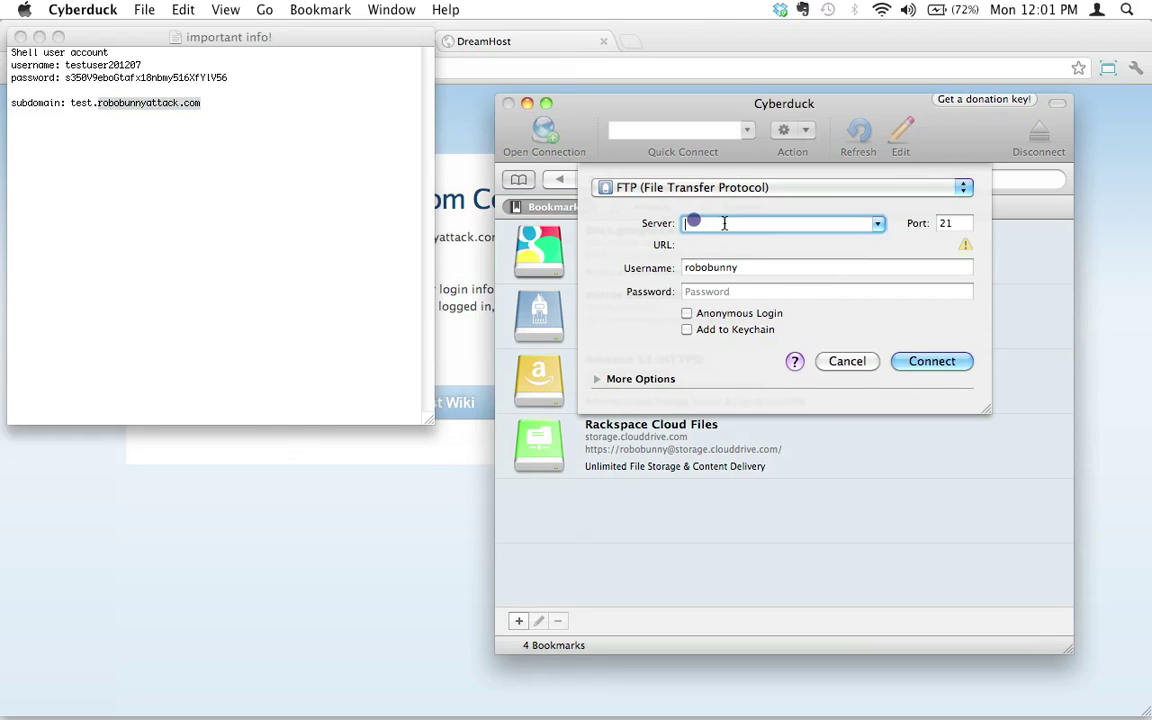
pyautogui.press('super+v')
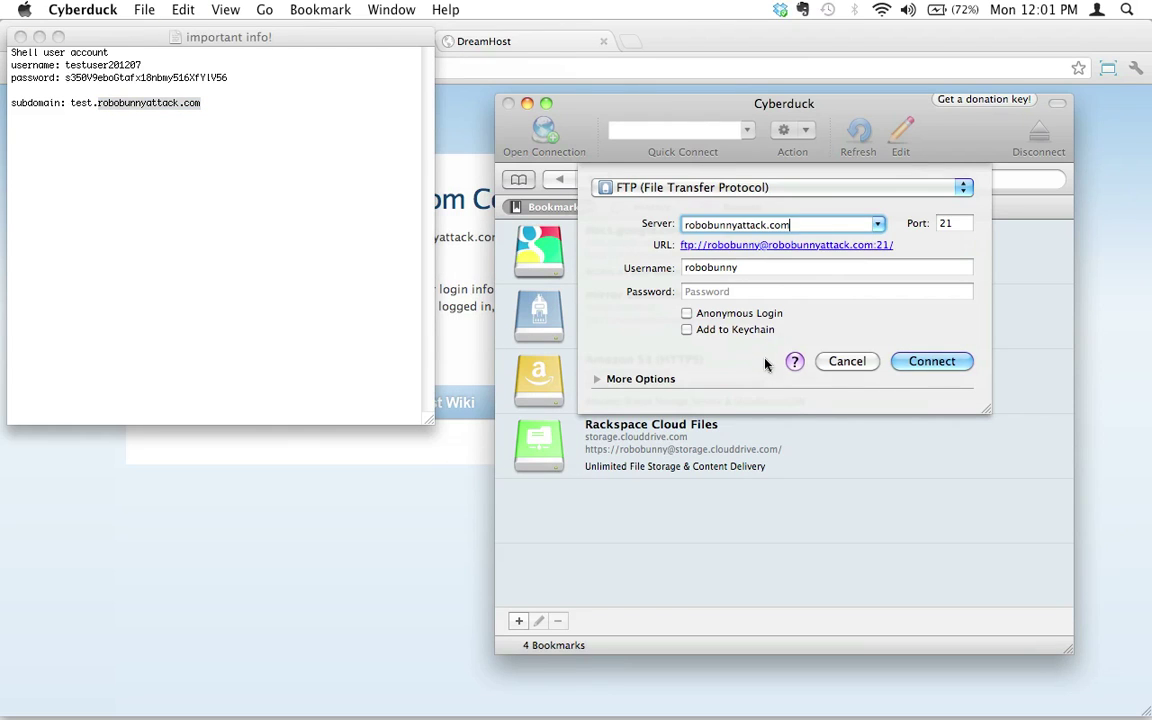
pyautogui.press('Tab')
pyautogui.press('Tab')
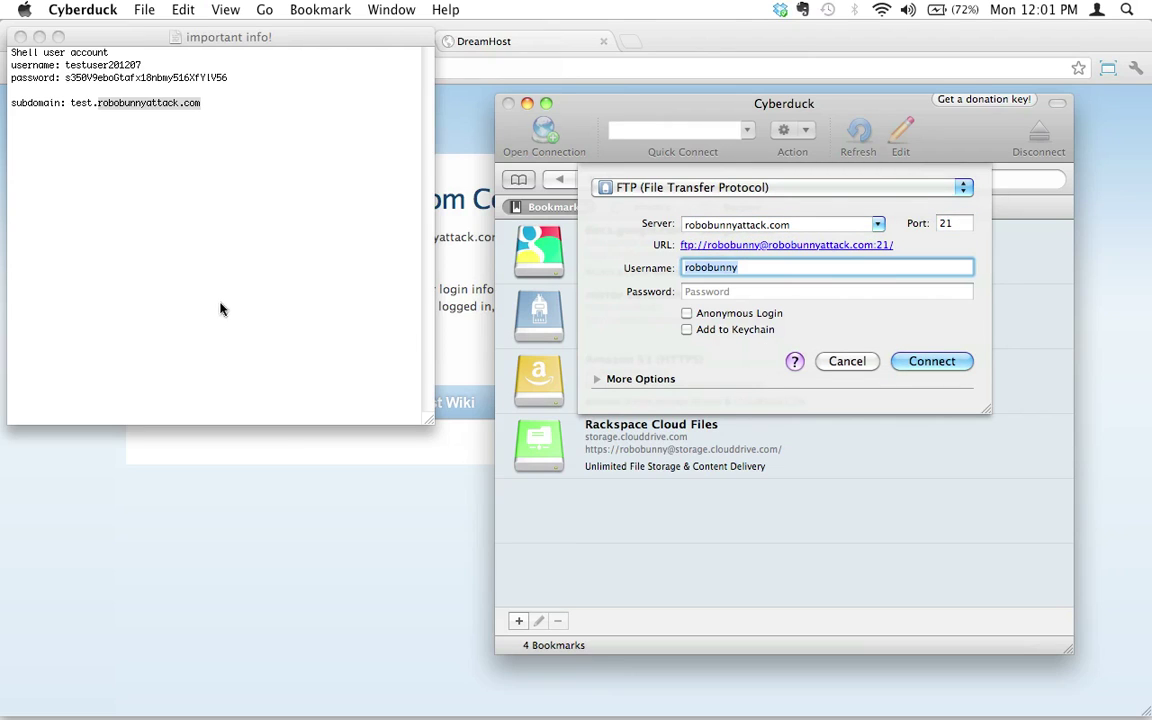
# Replace the prefilled username with the new shell user's username from the notes.
pyautogui.press('BackSpace')
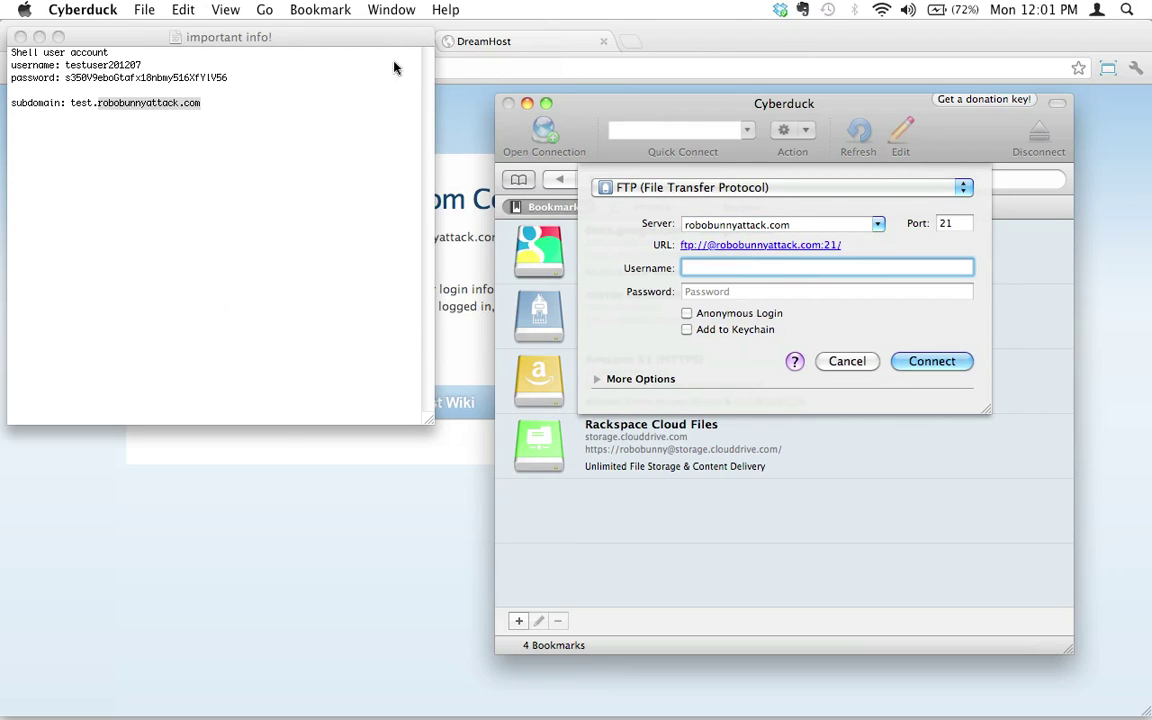
pyautogui.click(92, 58)
pyautogui.doubleClick(100, 65)
pyautogui.press('super+c')
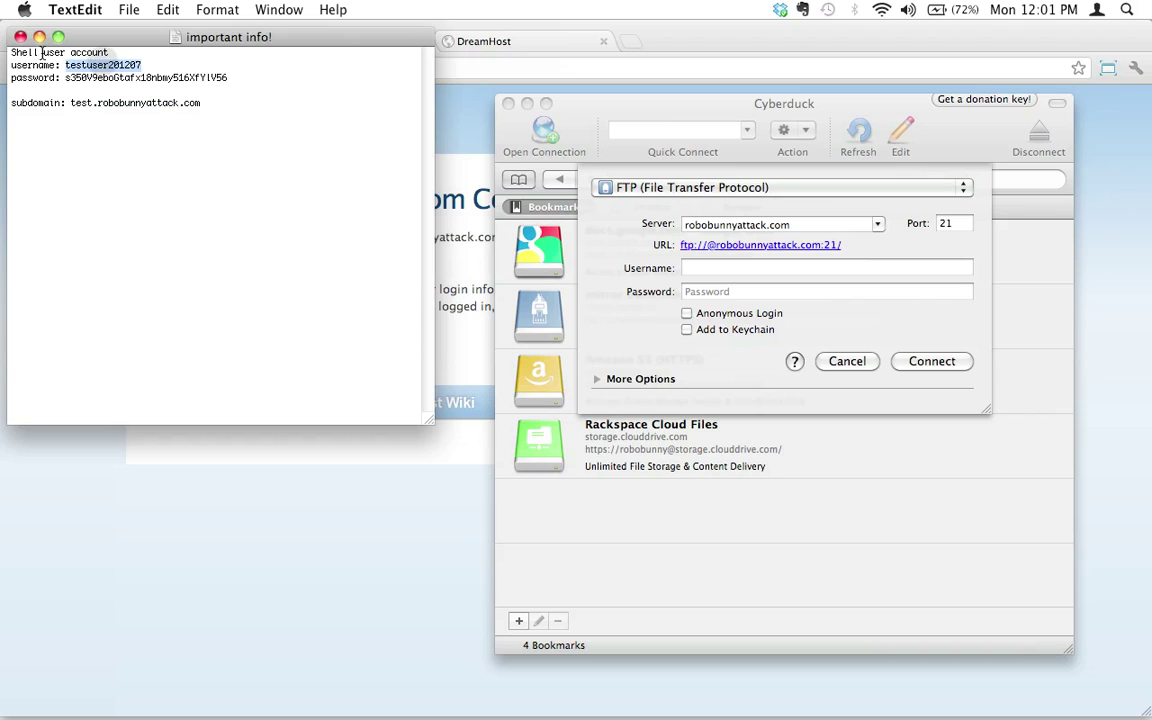
pyautogui.click(697, 266)
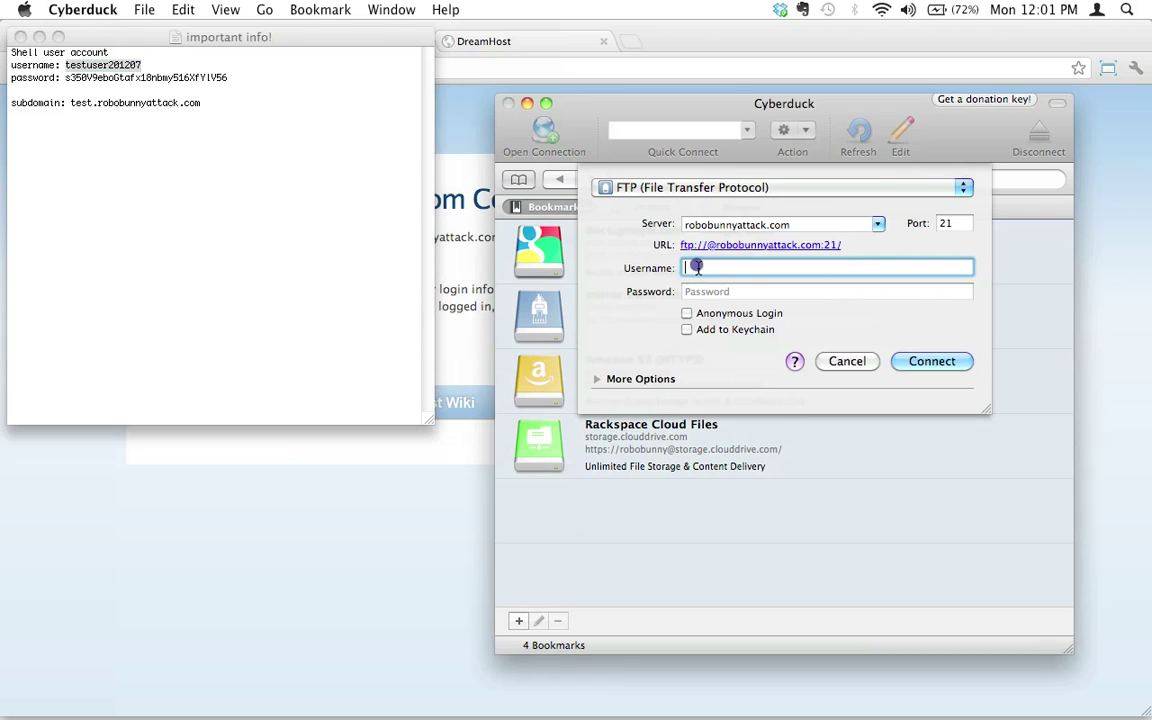
pyautogui.press('super+v')
pyautogui.press('Tab')
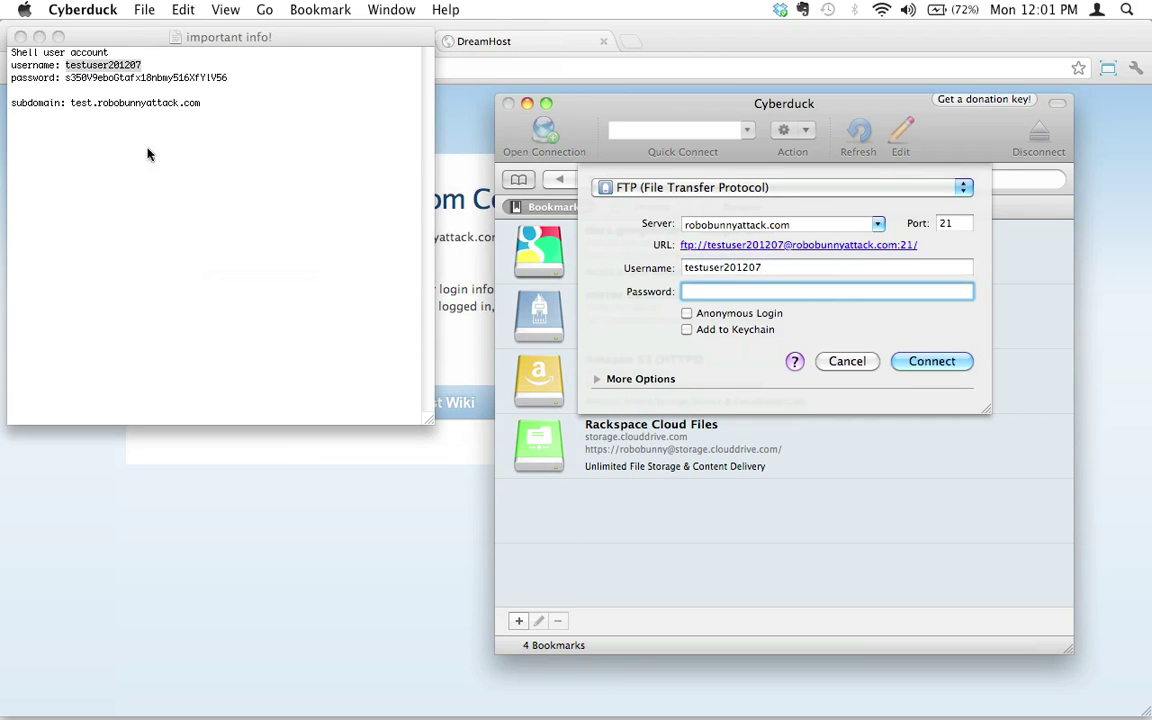
# Paste the new user's password from the notes and connect over FTP.
pyautogui.doubleClick(153, 77)
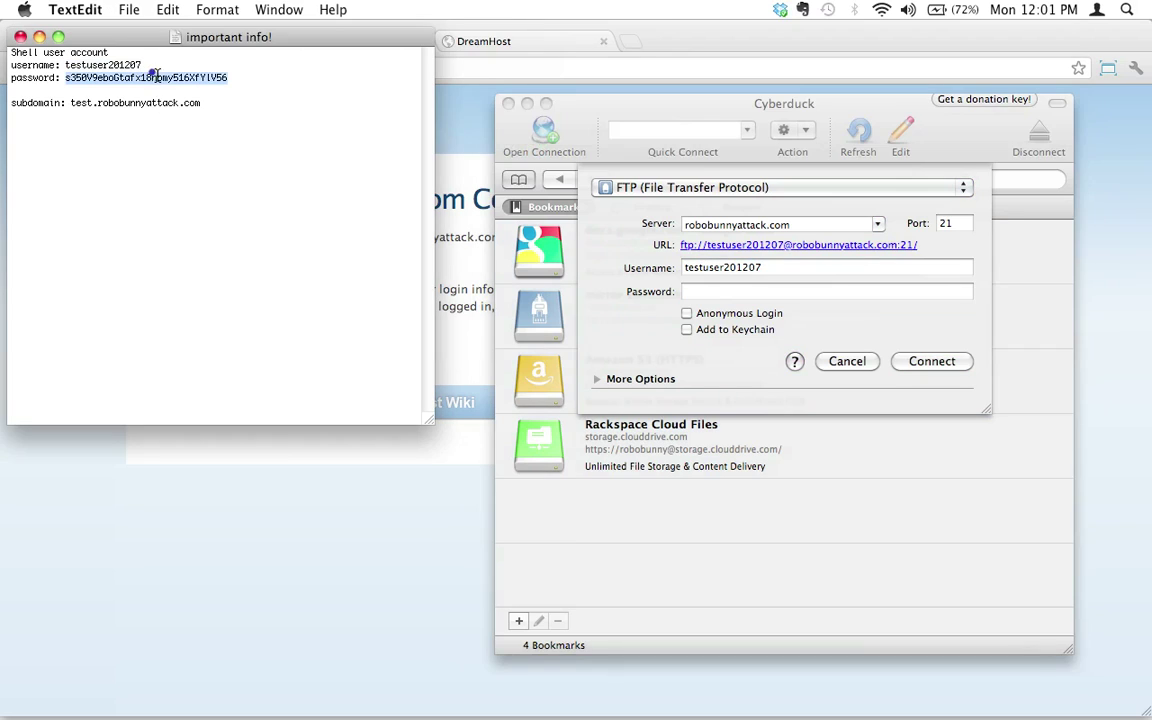
pyautogui.click(741, 291)
pyautogui.press('super+v')
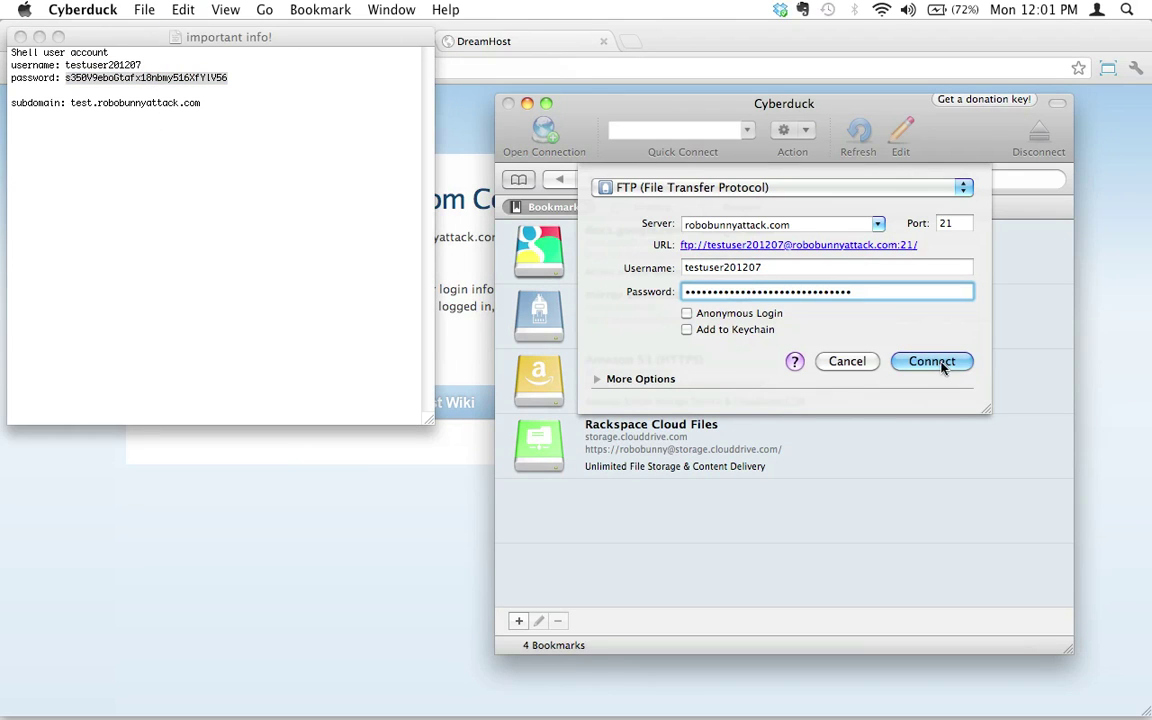
pyautogui.click(932, 362)
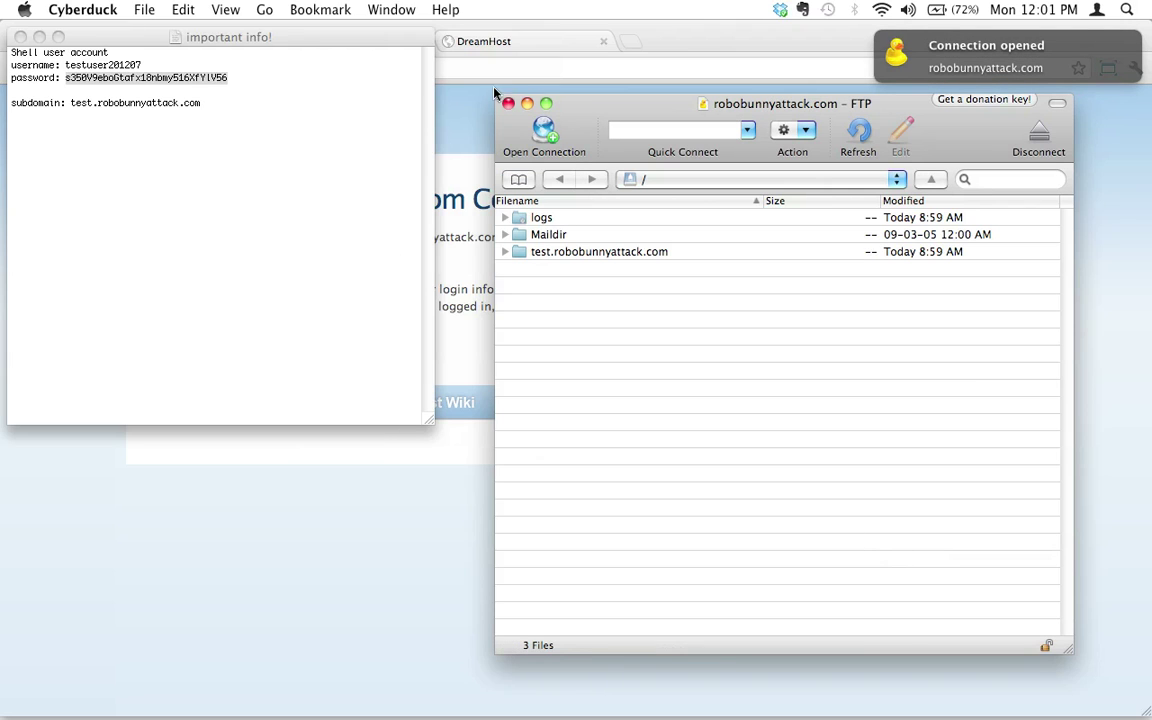
# Open the test.robobunnyattack.com folder, select quickstart.html, then return to Chrome's Coming Soon page.
pyautogui.moveTo(566, 104); pyautogui.dragTo(591, 120)
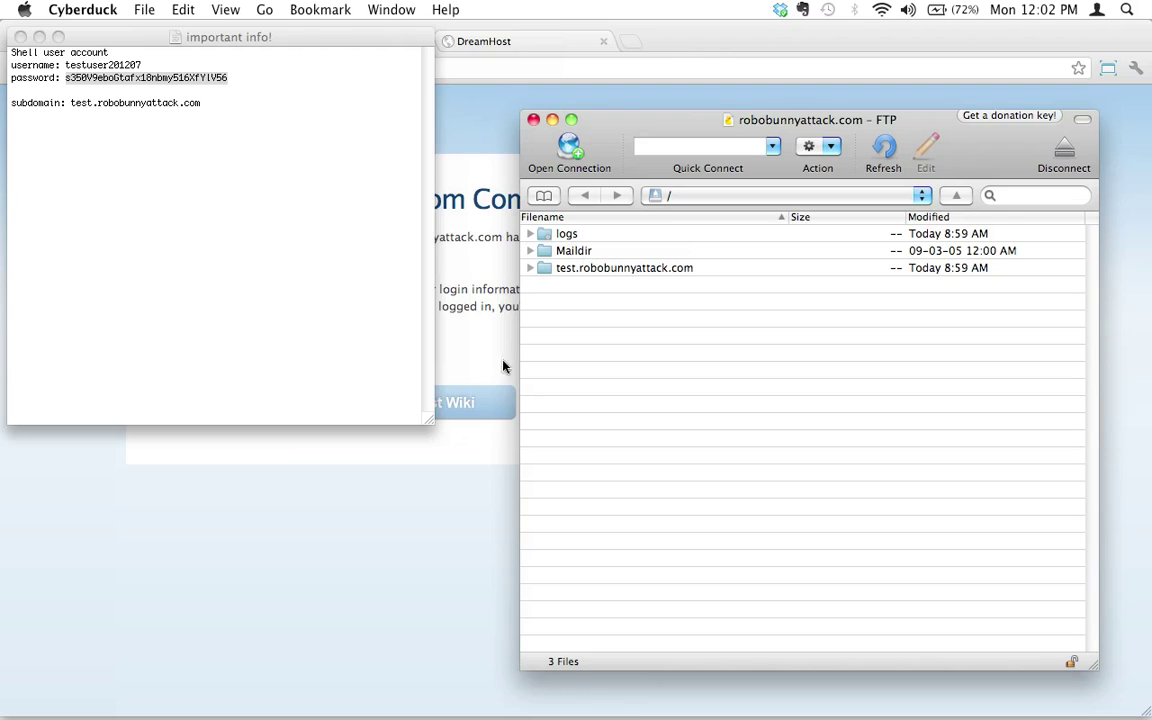
pyautogui.click(651, 272)
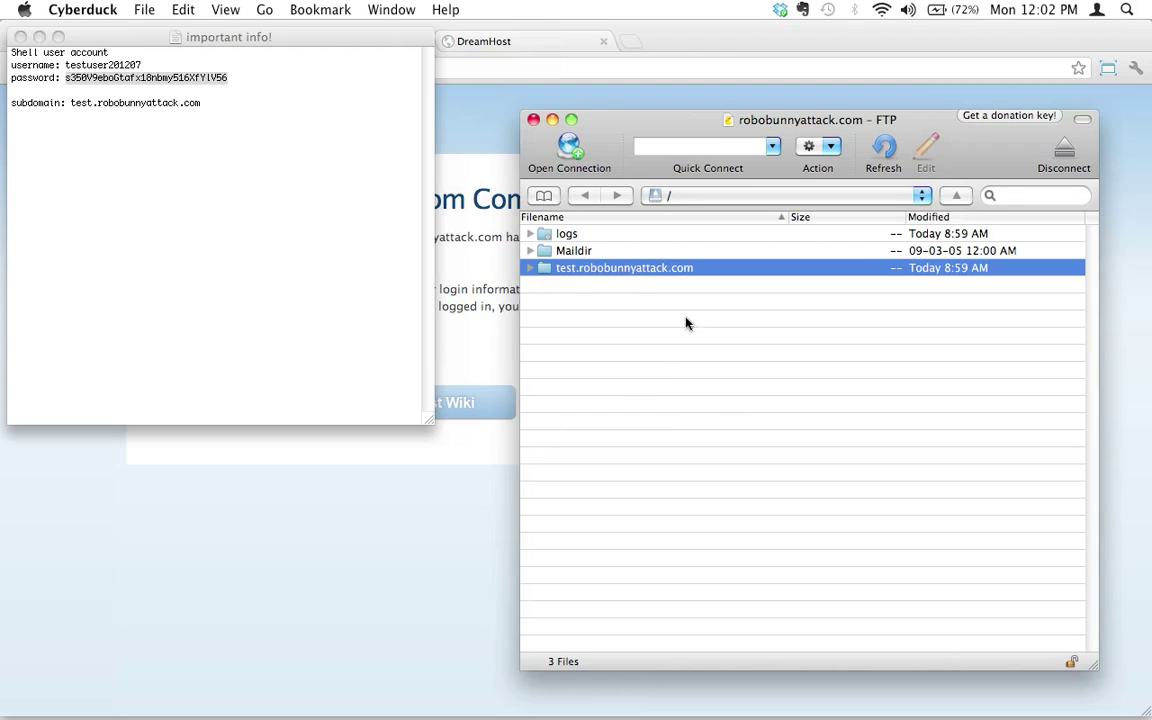
pyautogui.doubleClick(606, 272)
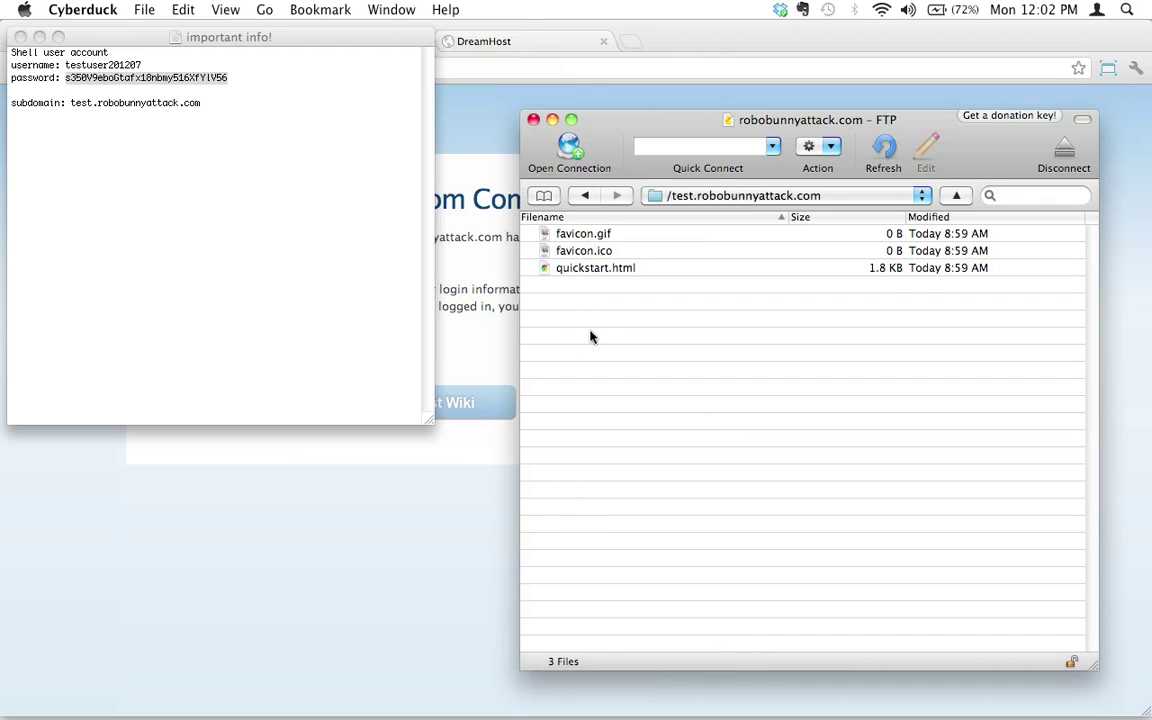
pyautogui.click(607, 269)
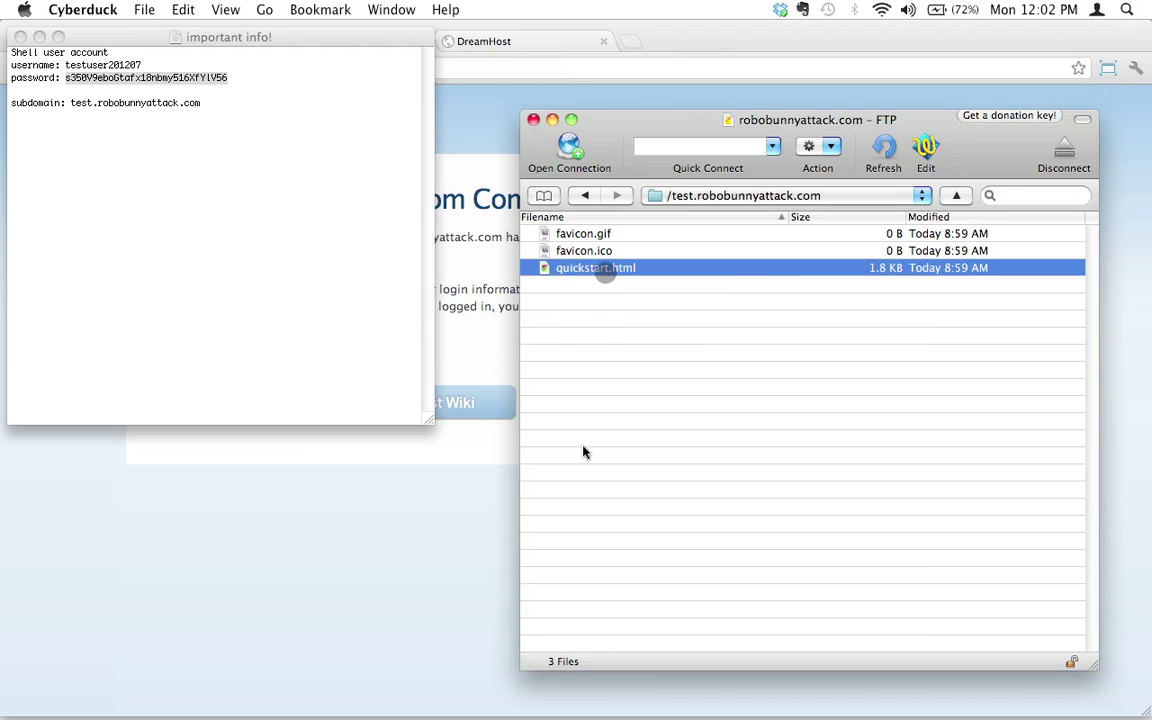
pyautogui.click(357, 568)
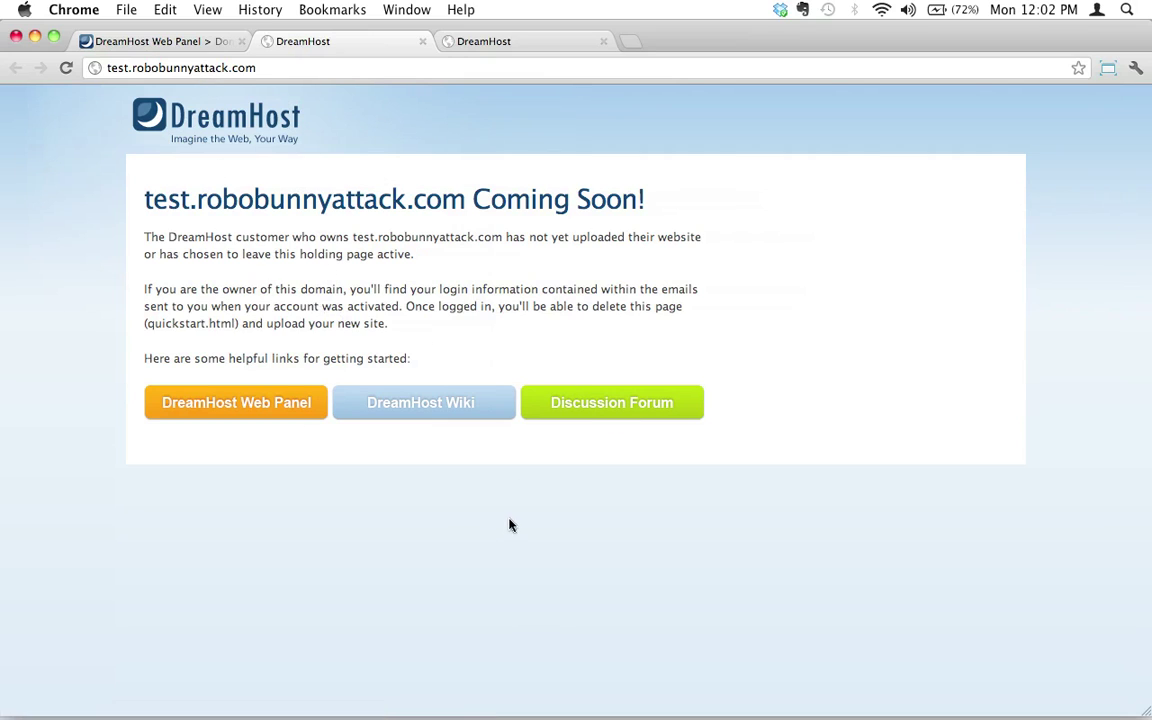
pyautogui.press('super+Tab')
pyautogui.click(735, 458)
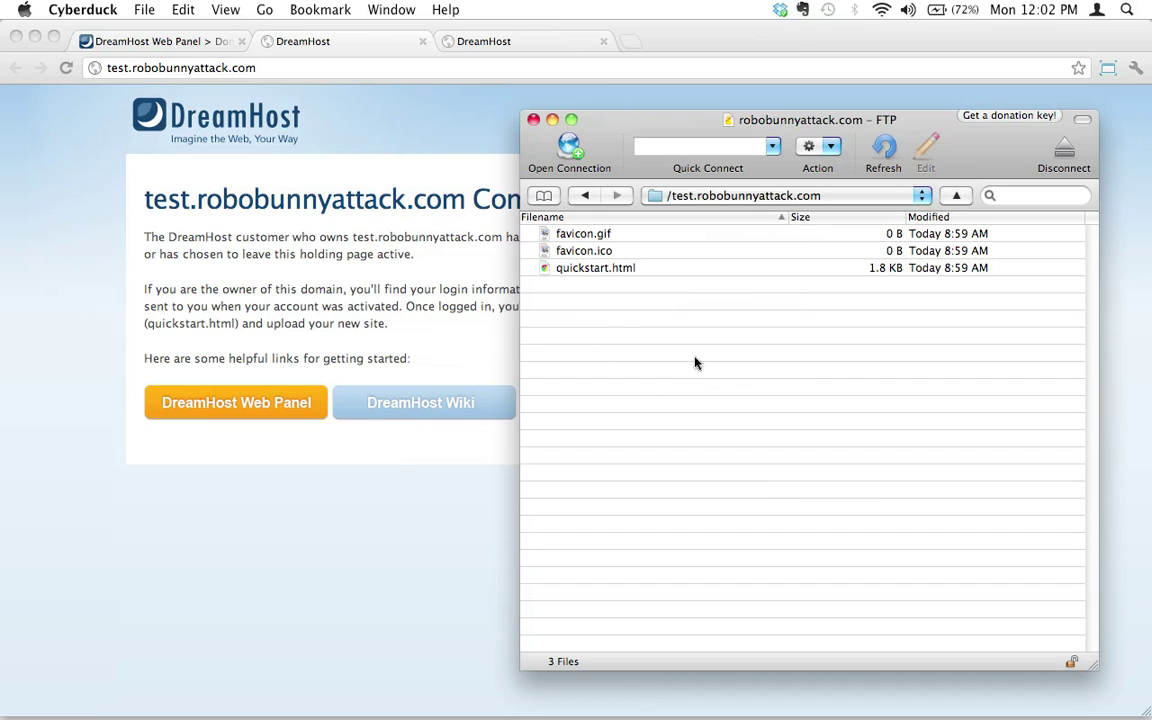
pyautogui.click(588, 269)
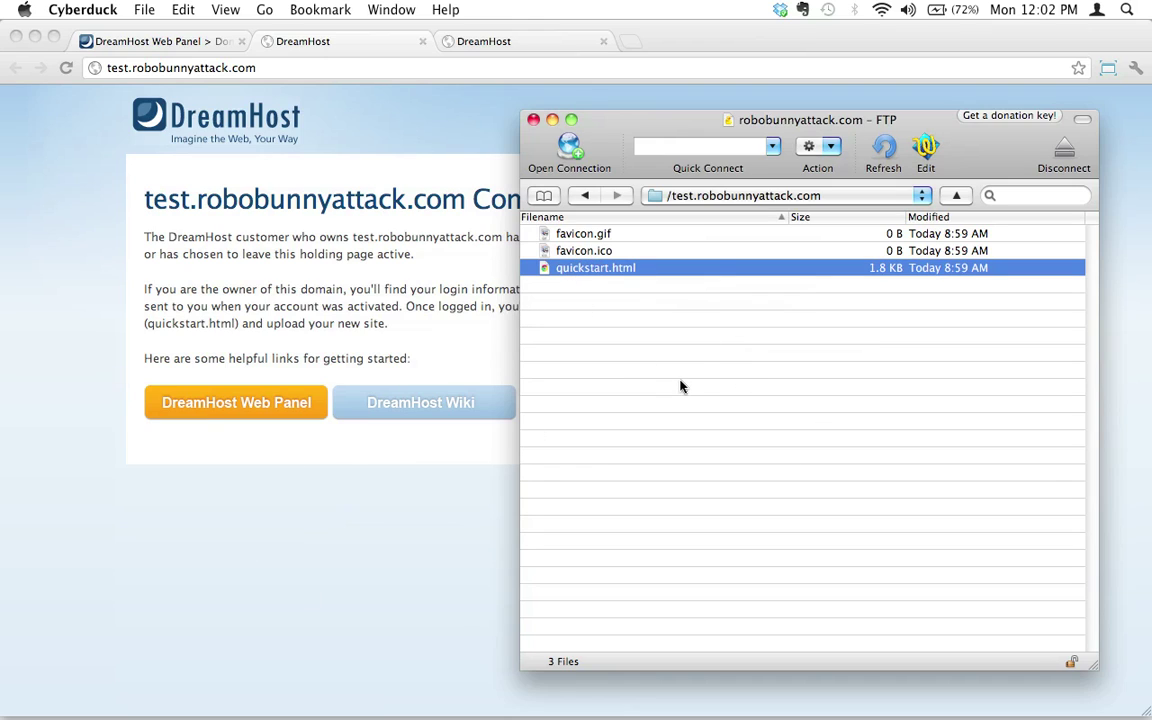
pyautogui.click(240, 204)
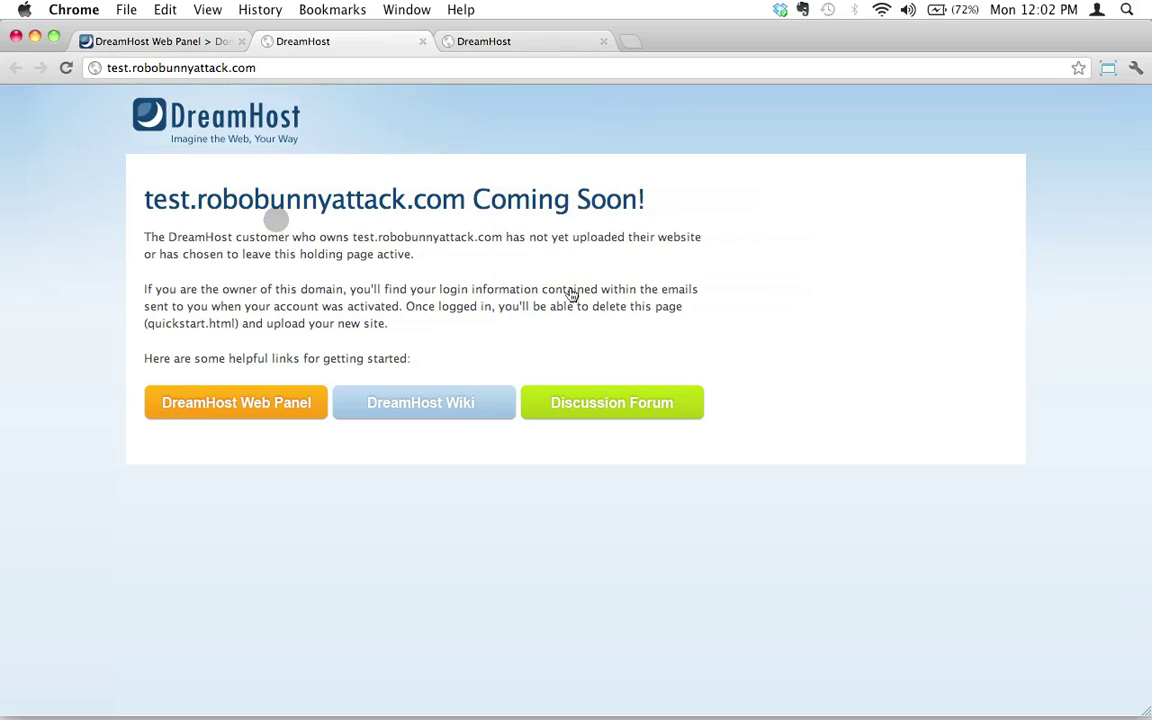